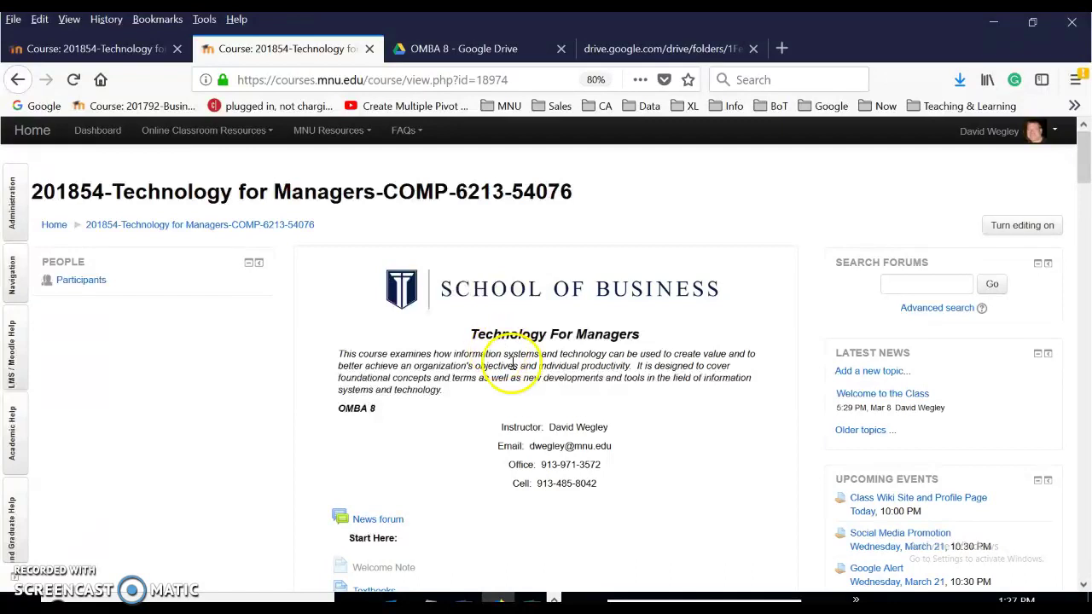
Open the Class Google Information page from the Course Resources section in a new tab and switch to it
scroll(503, 353, down, 5)
scroll(503, 353, down, 3)
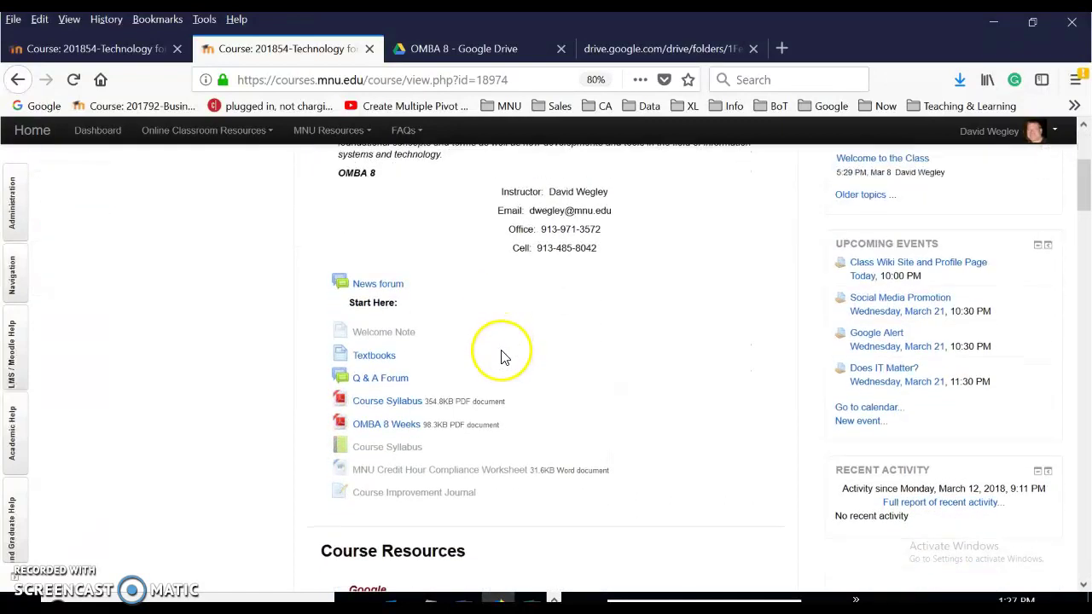
scroll(588, 360, down, 6)
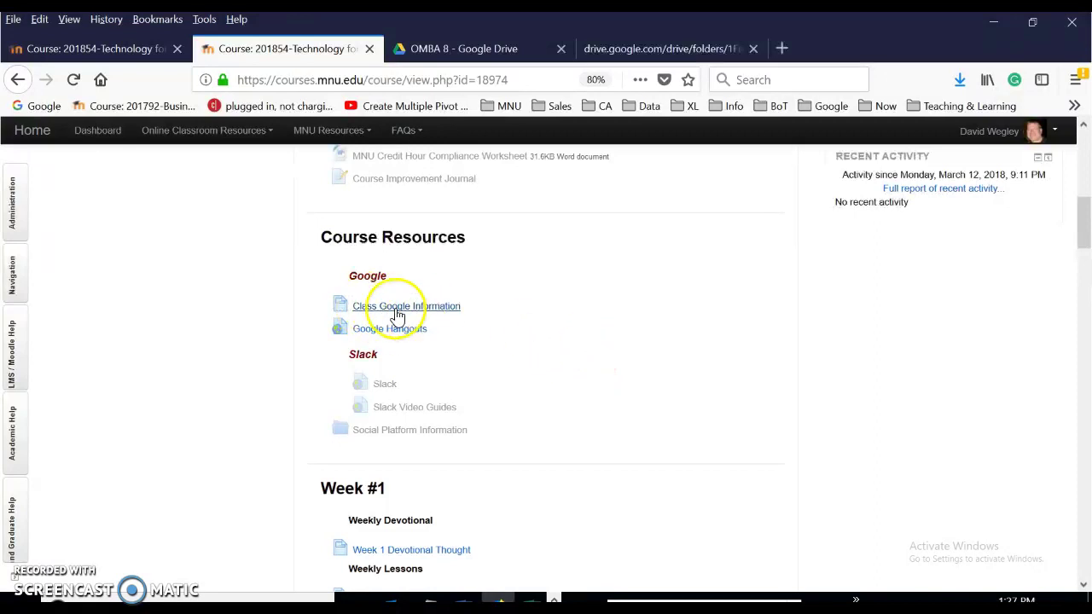
right_click(394, 309)
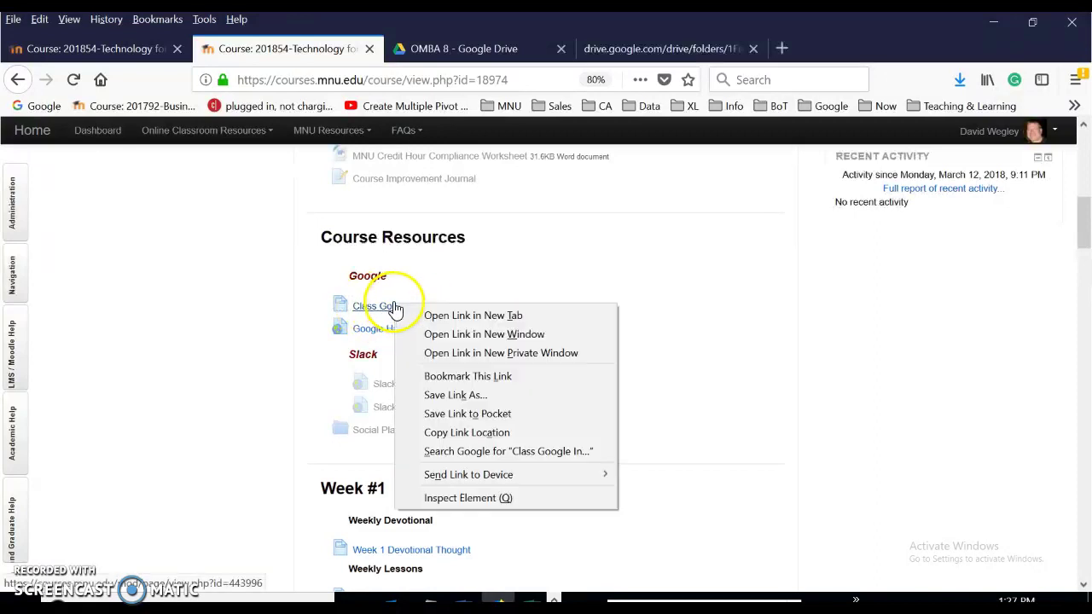
click(509, 318)
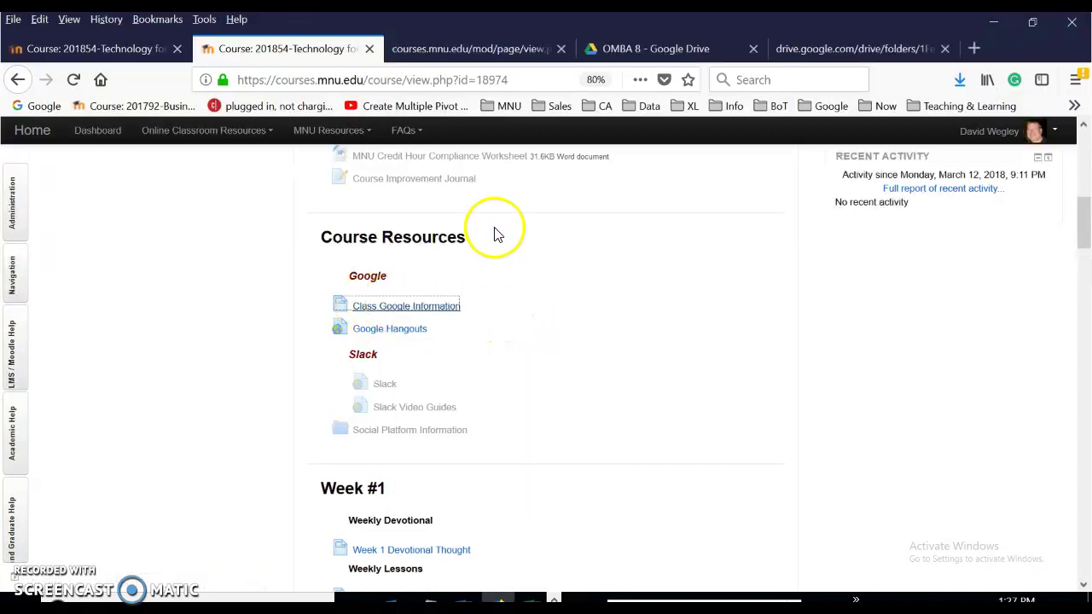
click(470, 52)
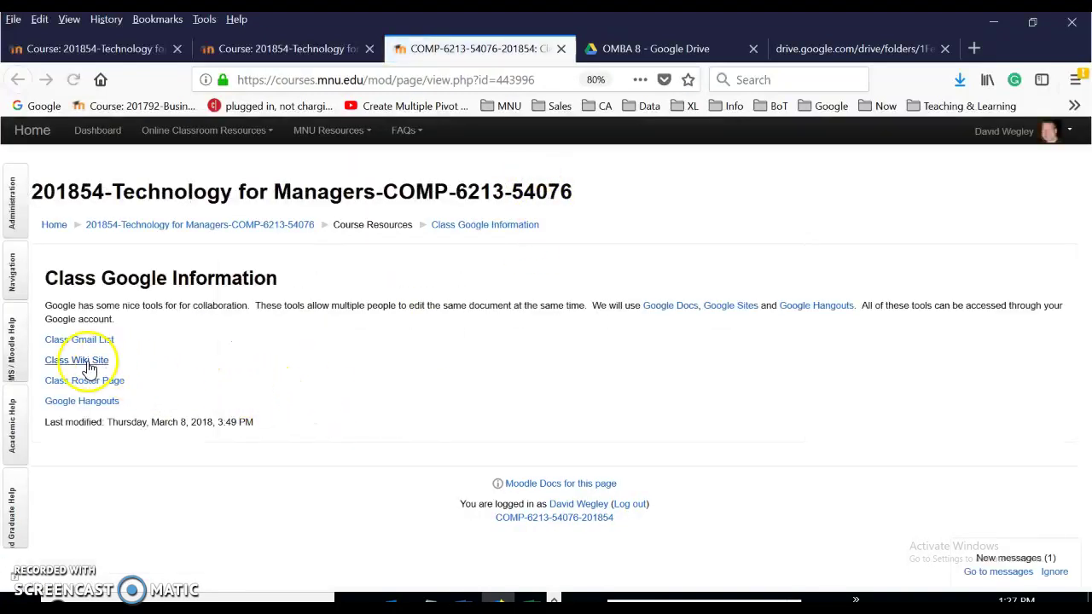
Open the Class Wiki Site and go to the instructor's profile page under Roster Page
click(77, 361)
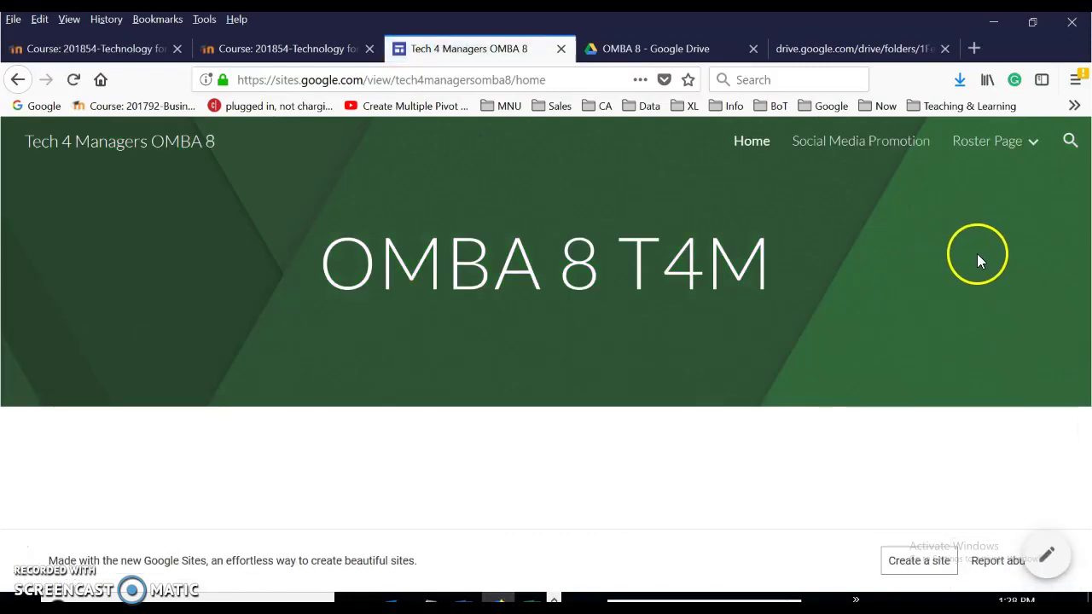
mouse_move(977, 144)
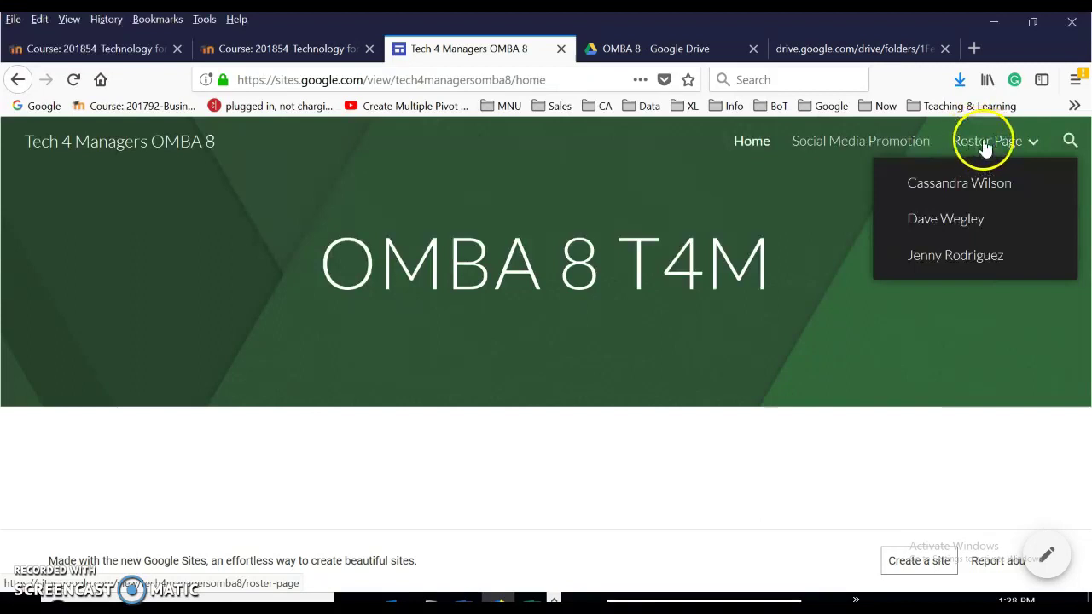
click(962, 221)
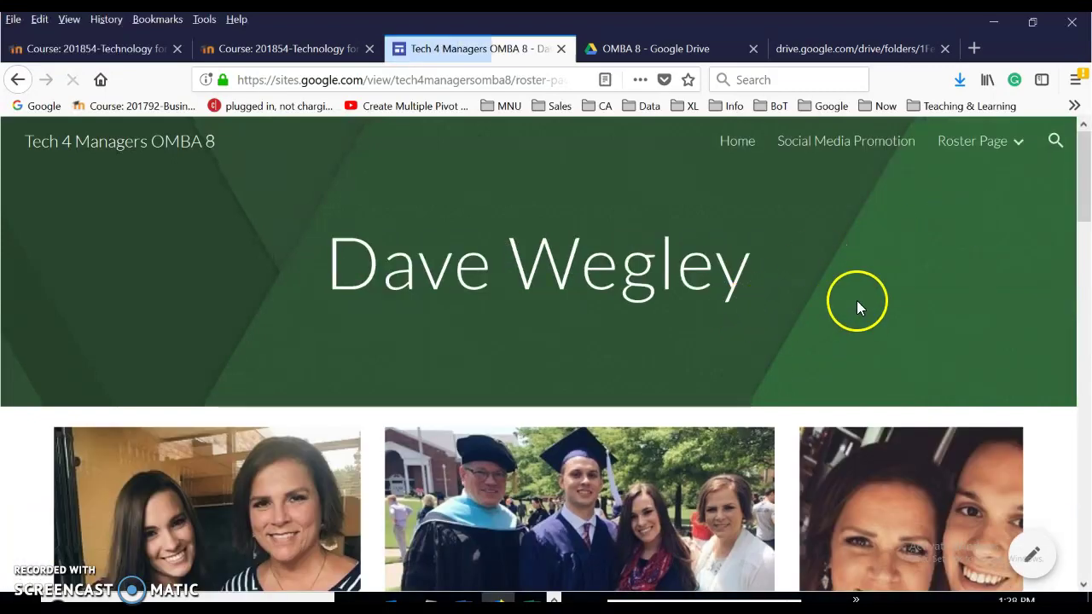
Examine the instructor's profile page, including its family photos, contact information, work schedule and hobby sections
scroll(854, 300, down, 3)
scroll(849, 302, down, 3)
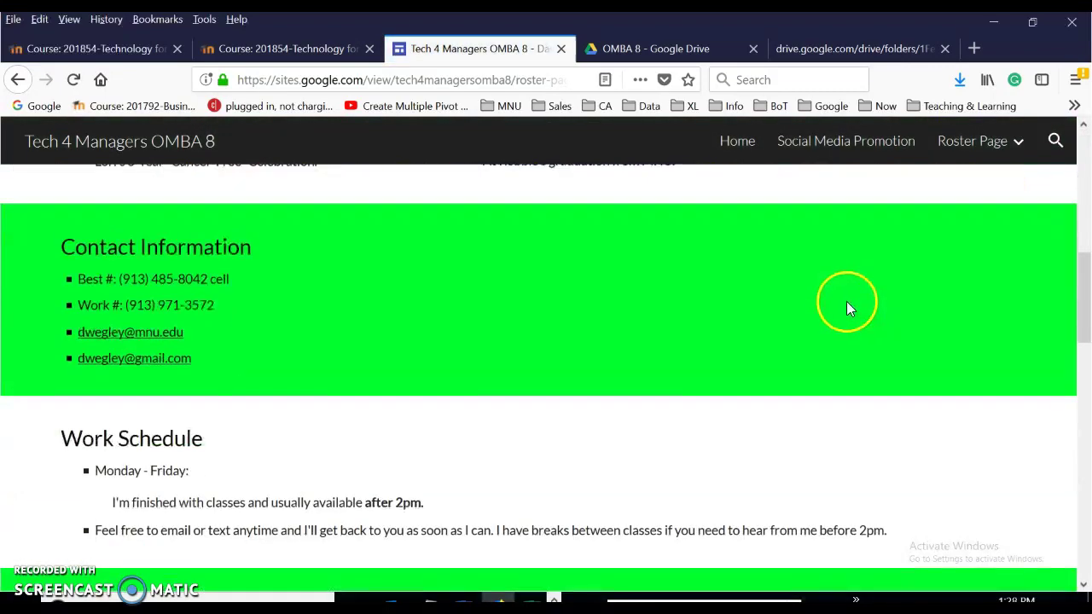
scroll(846, 302, down, 6)
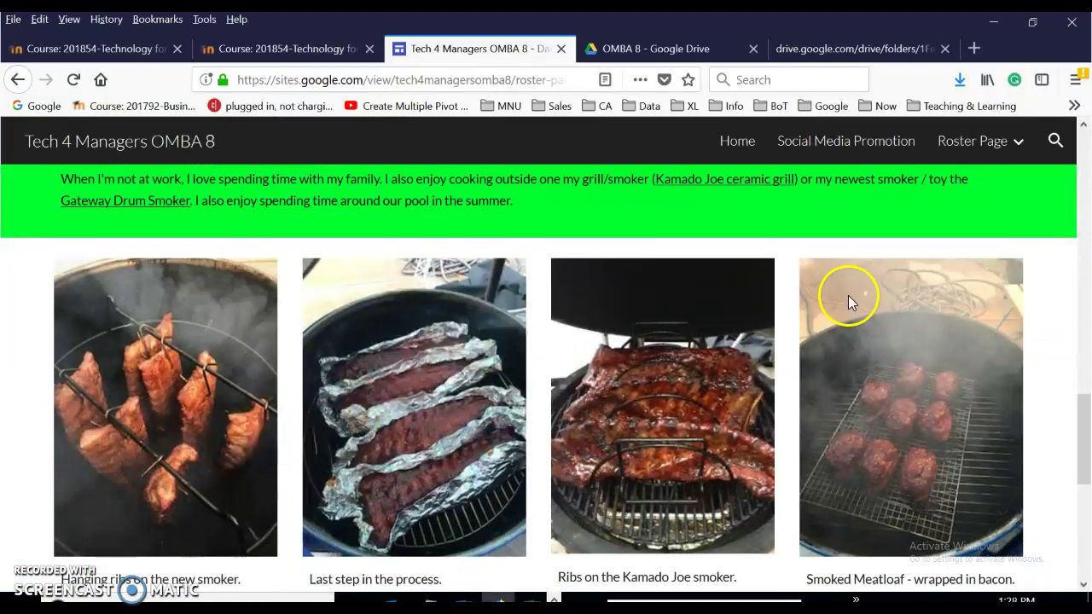
scroll(847, 295, down, 4)
scroll(829, 277, up, 10)
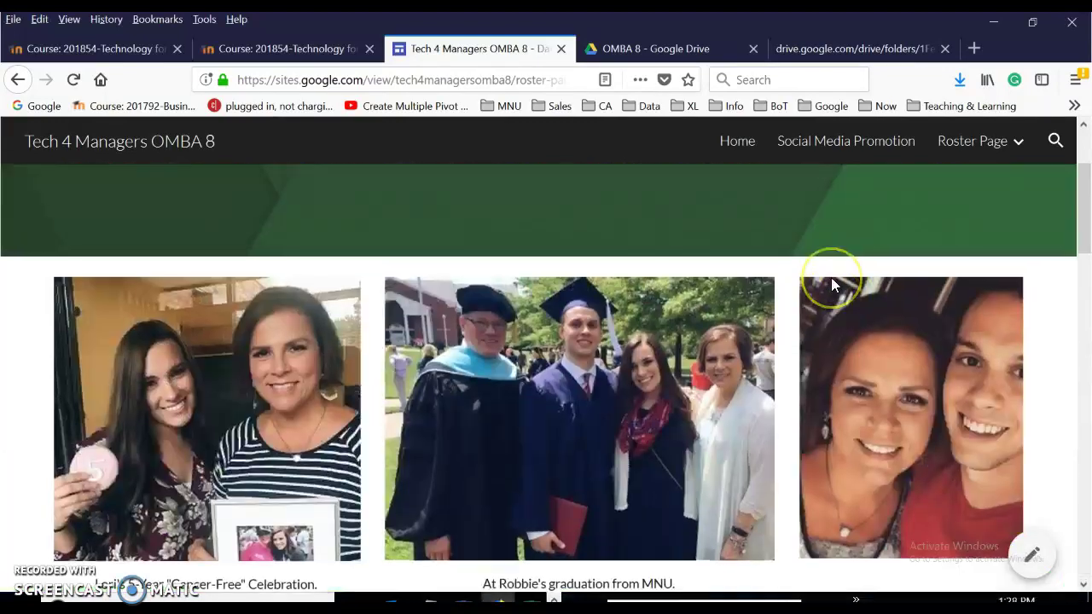
scroll(831, 277, up, 2)
scroll(829, 270, down, 3)
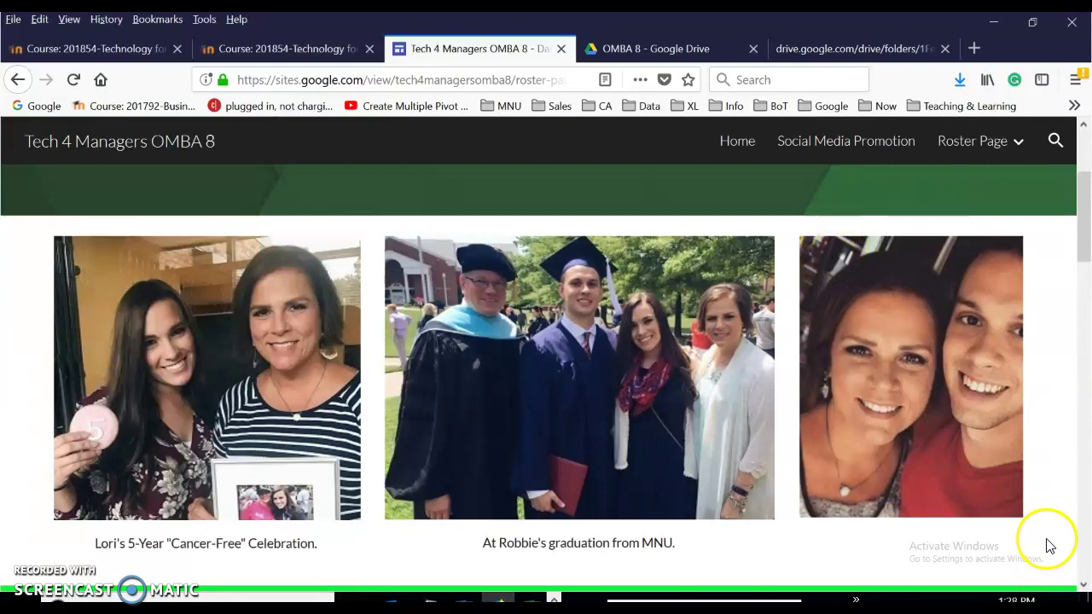
scroll(1048, 537, down, 3)
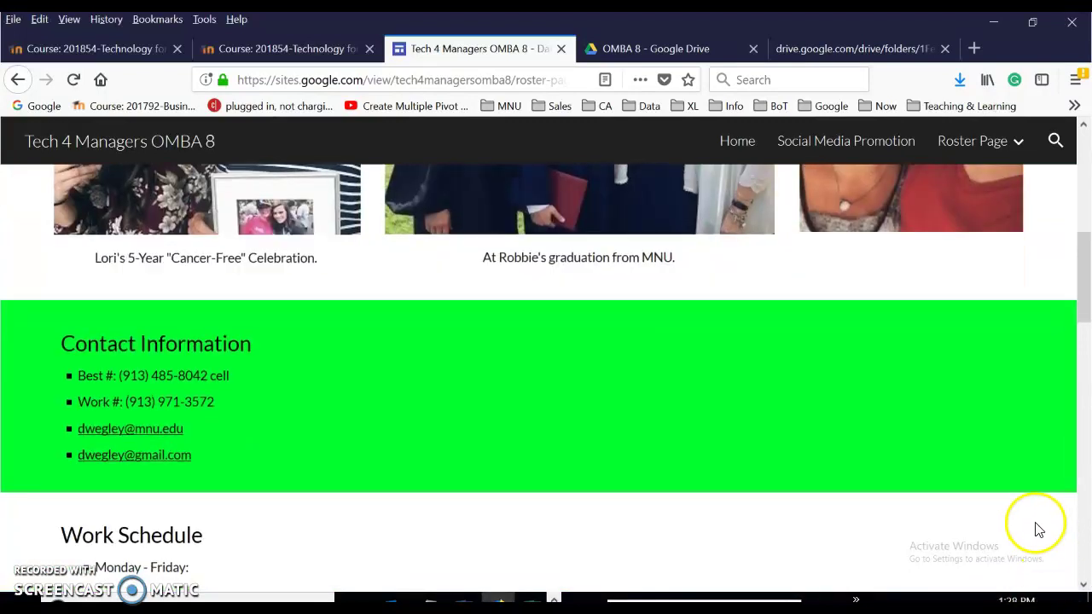
scroll(1038, 524, up, 5)
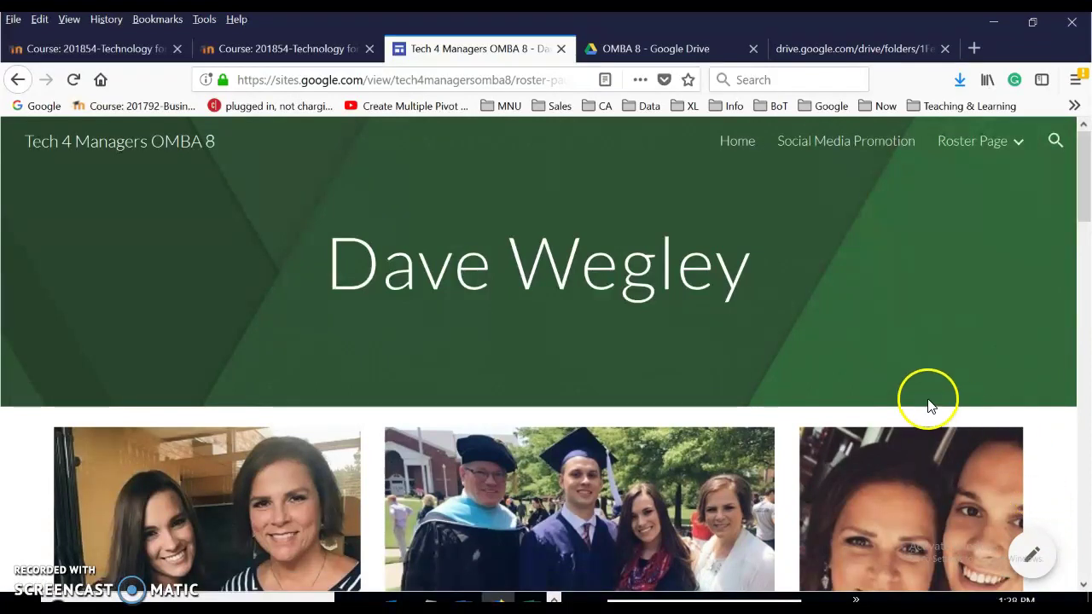
Open the wiki site for editing and display its page list with the Roster Page subpages expanded
click(1036, 554)
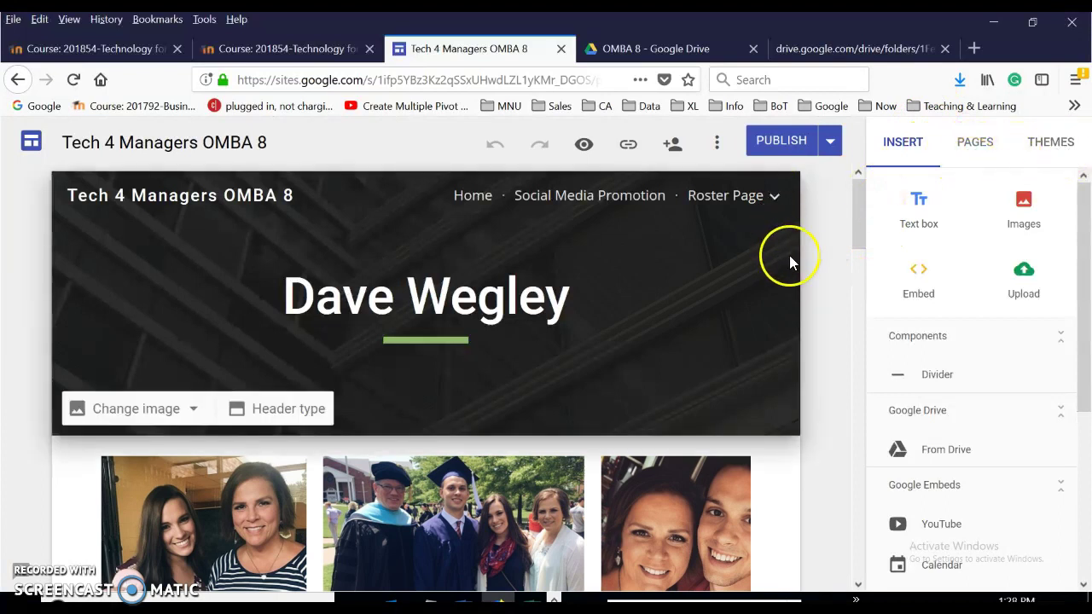
scroll(801, 256, down, 2)
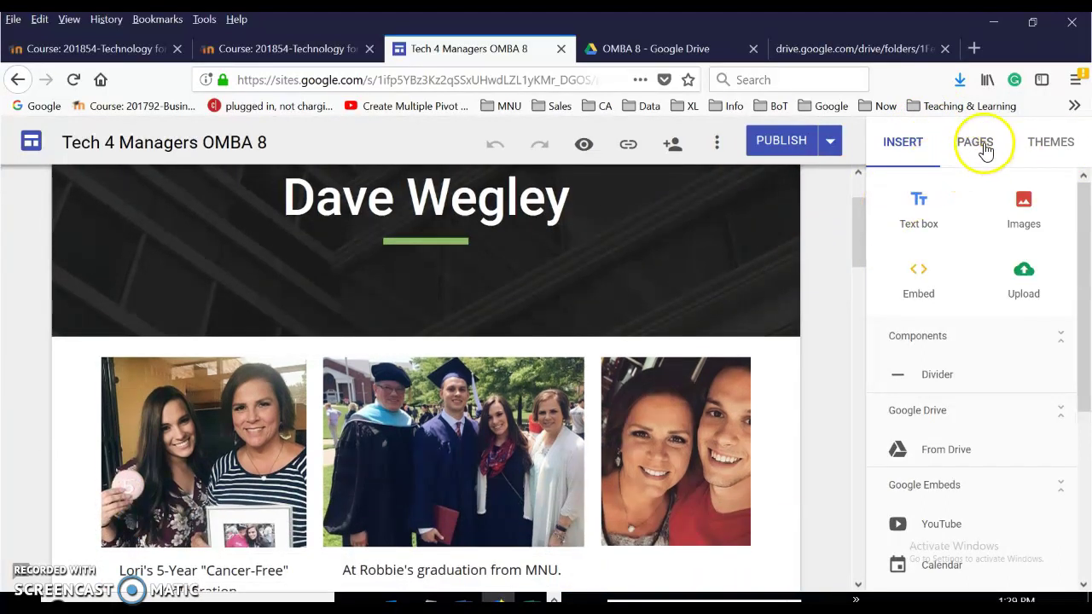
click(981, 143)
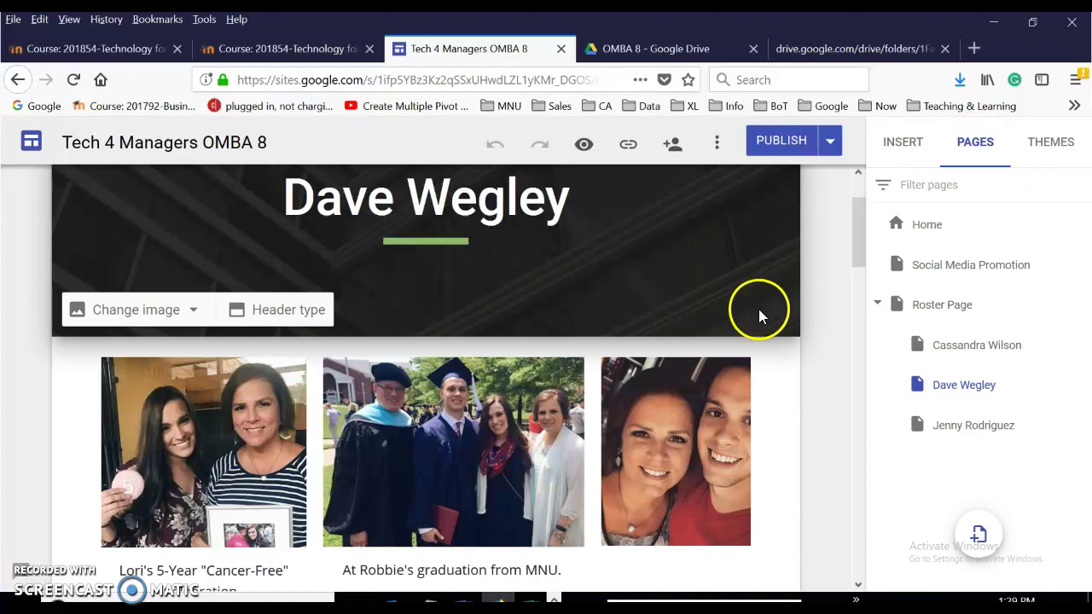
click(878, 306)
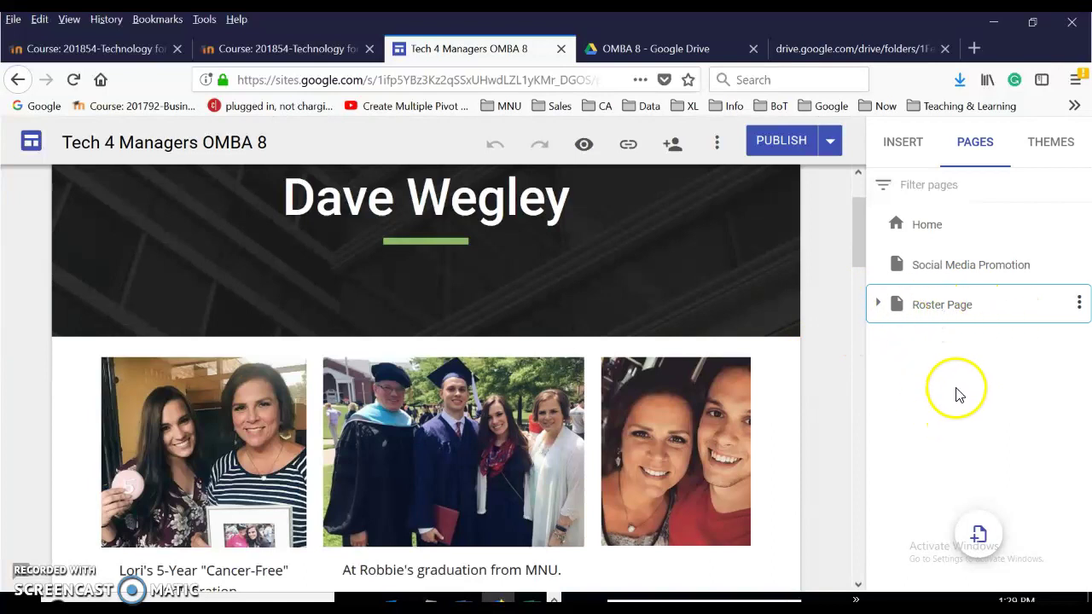
click(879, 304)
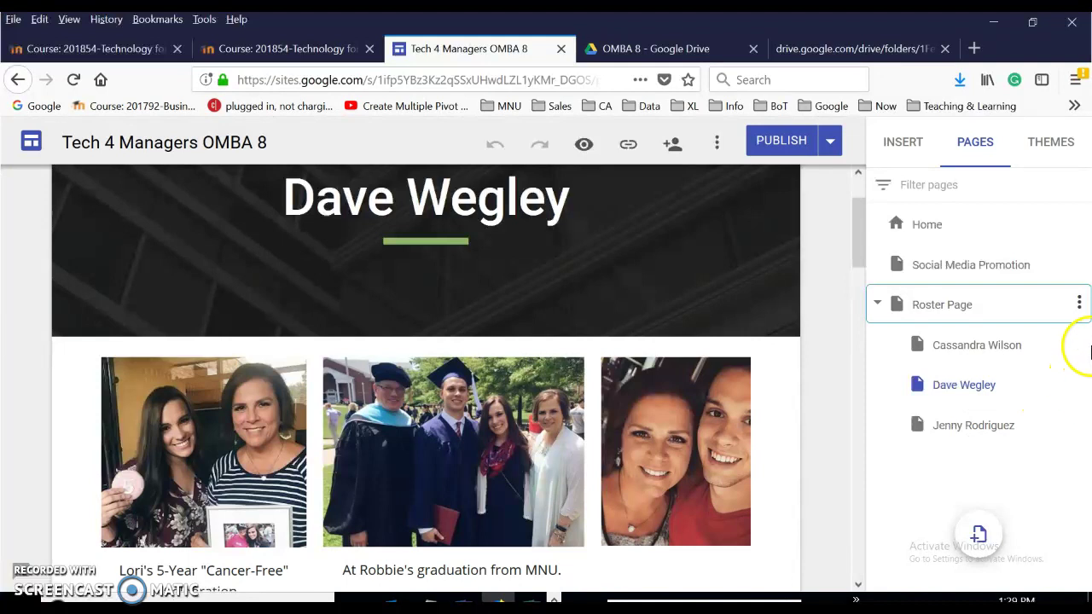
Duplicate the instructor's roster subpage and name the copy "Temp Student"
click(1079, 382)
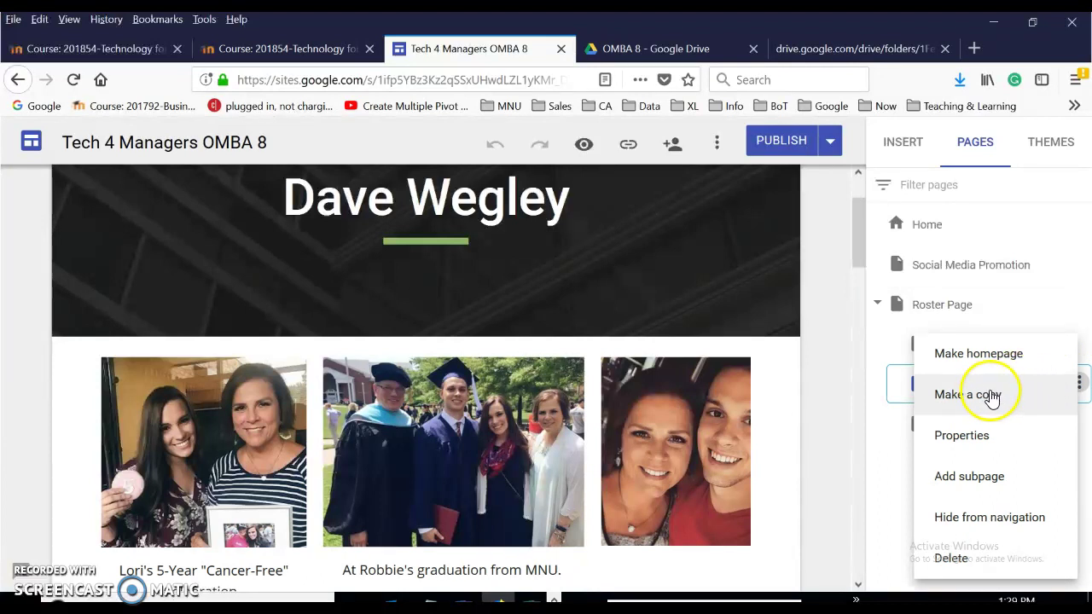
click(982, 395)
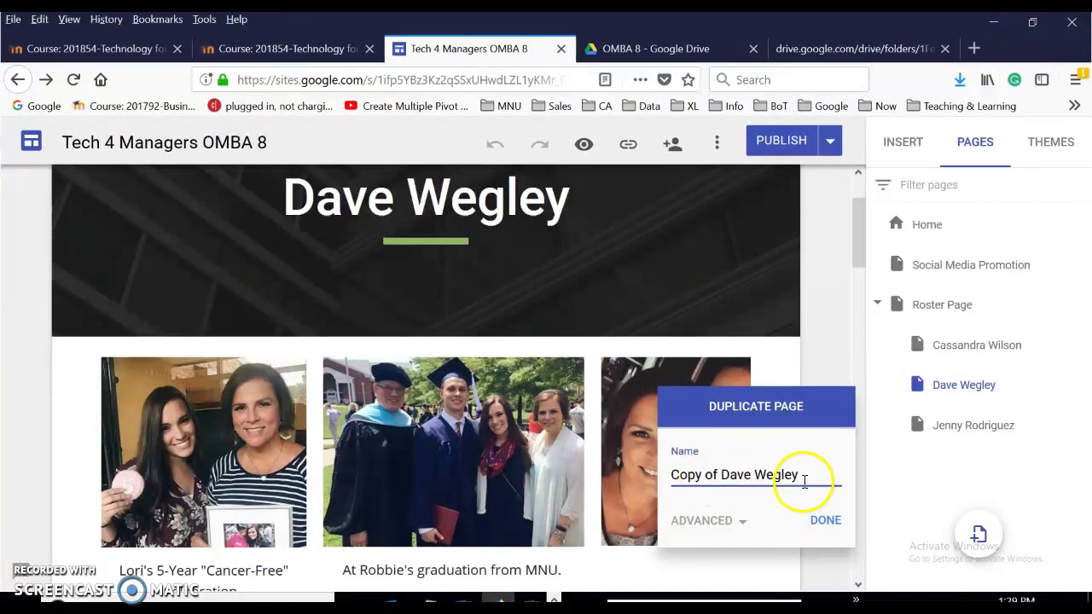
drag(801, 475, 662, 466)
text(T)
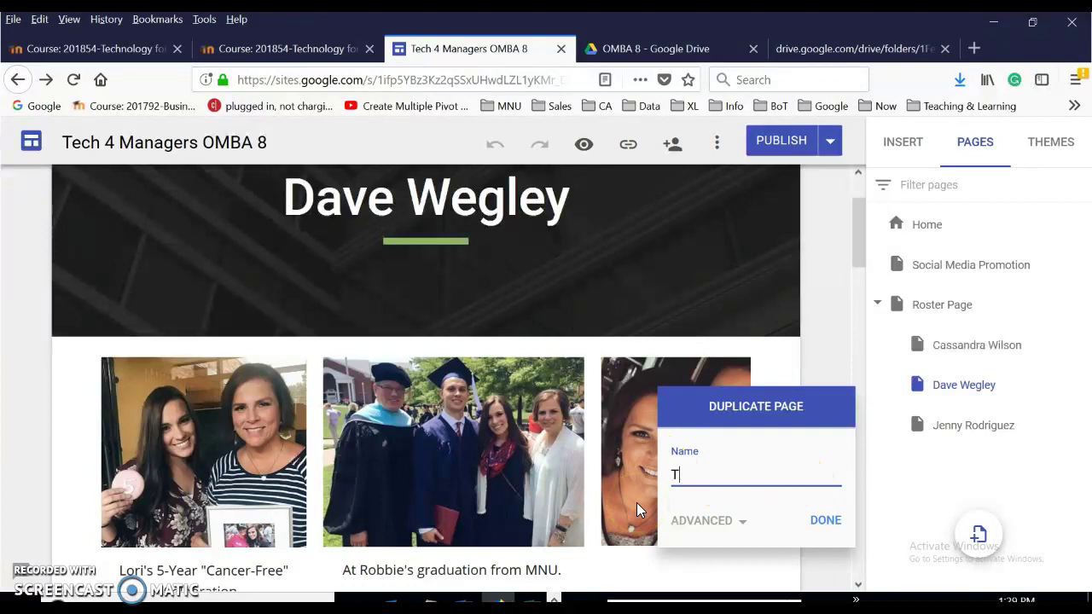
text(emp Student)
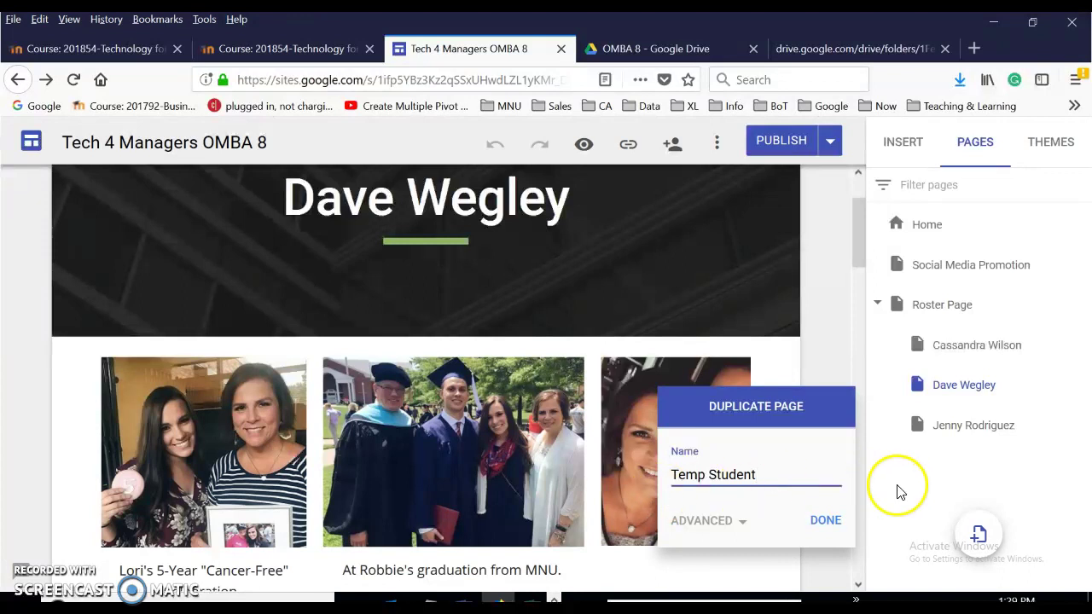
click(826, 521)
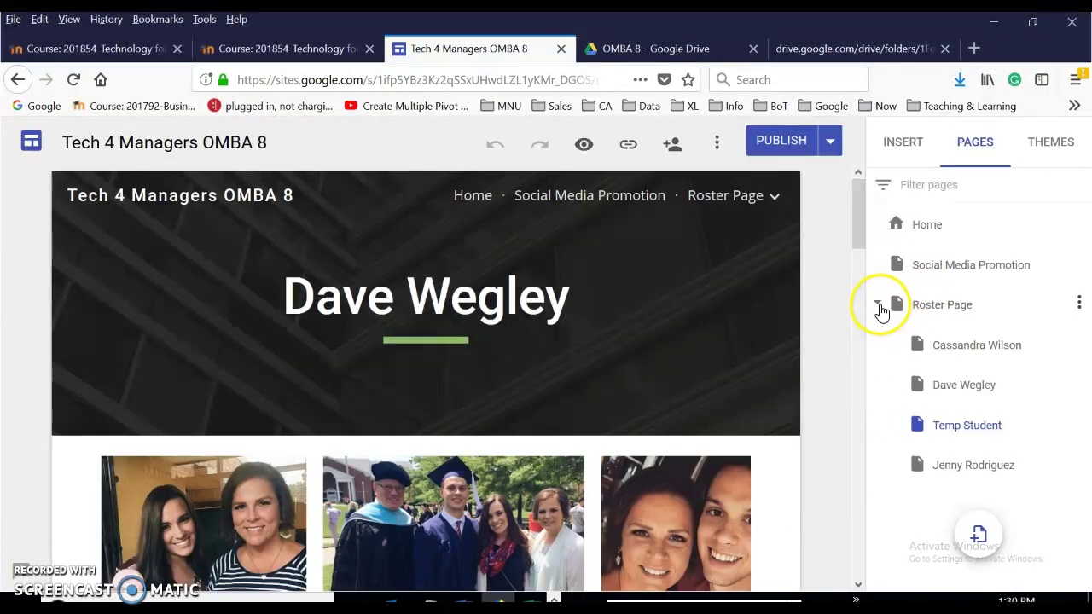
Replace the header title on the copied page with "Temp Student"
mouse_move(726, 382)
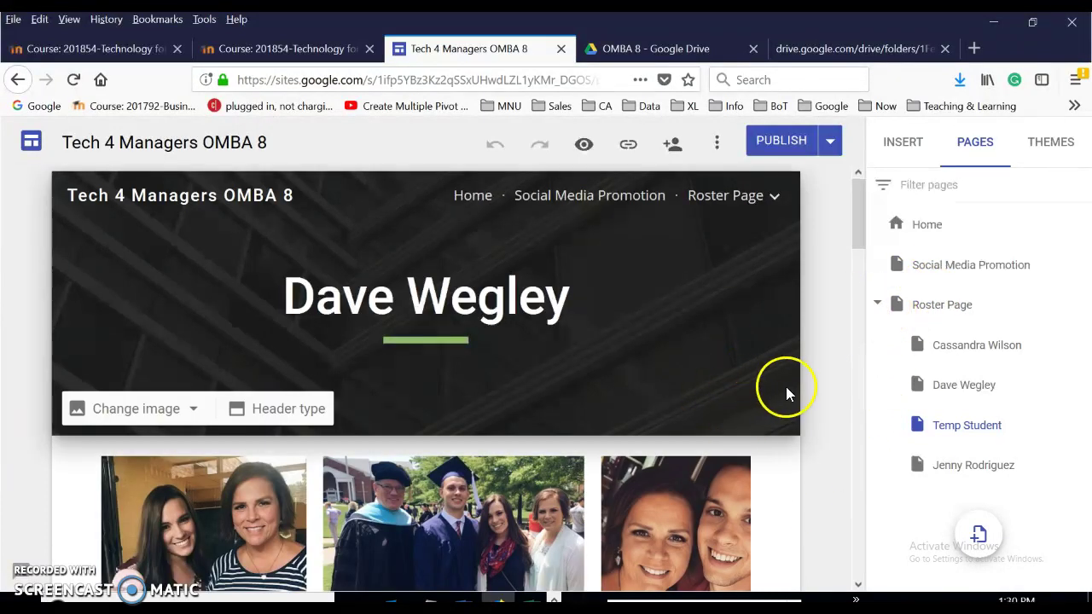
mouse_move(961, 421)
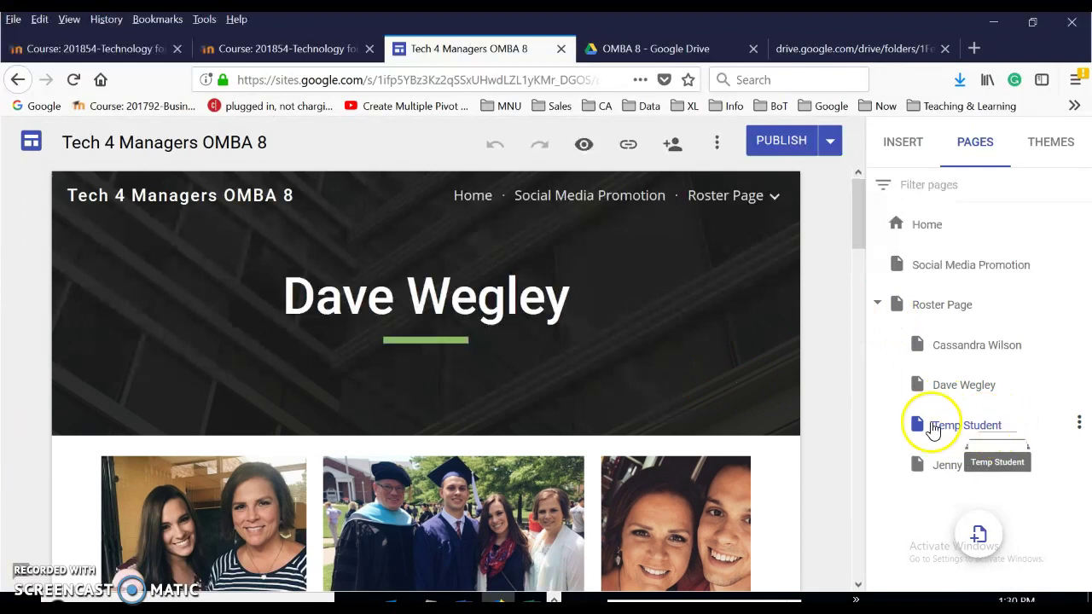
mouse_move(564, 341)
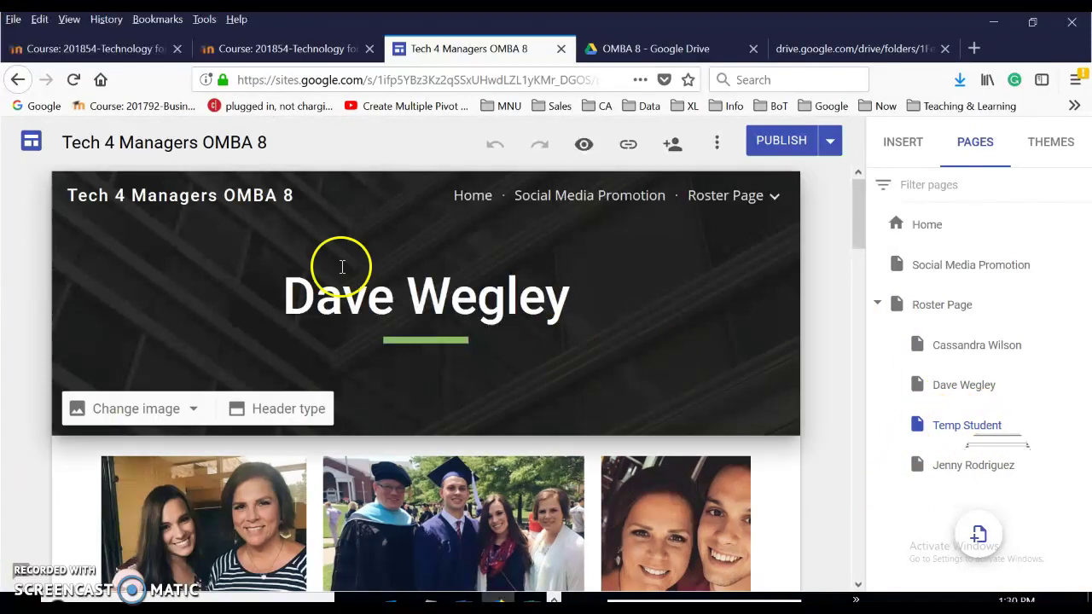
drag(568, 293, 288, 287)
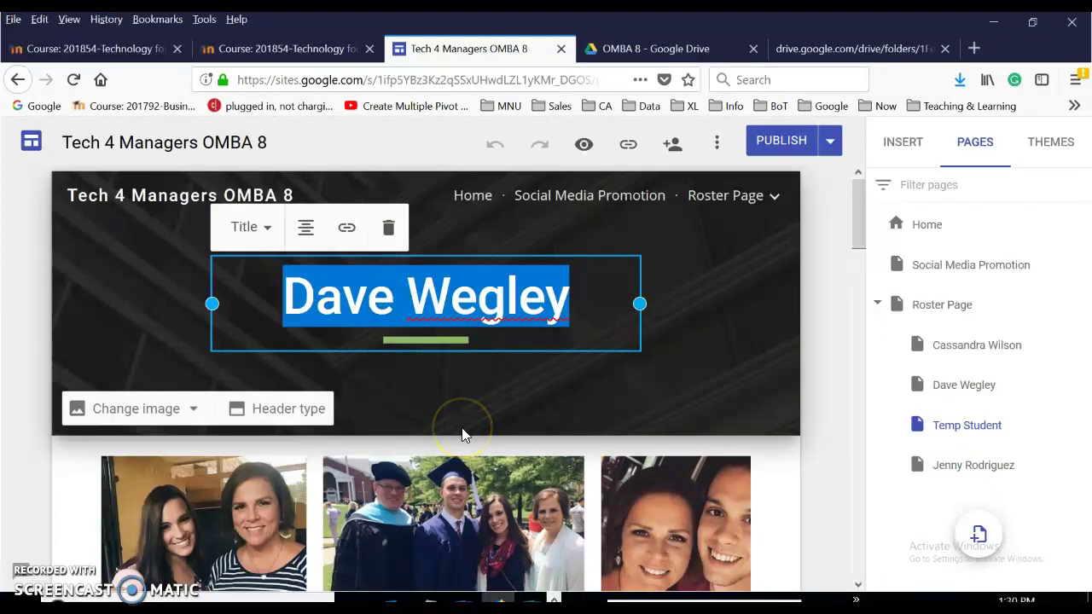
text(Temp Stud)
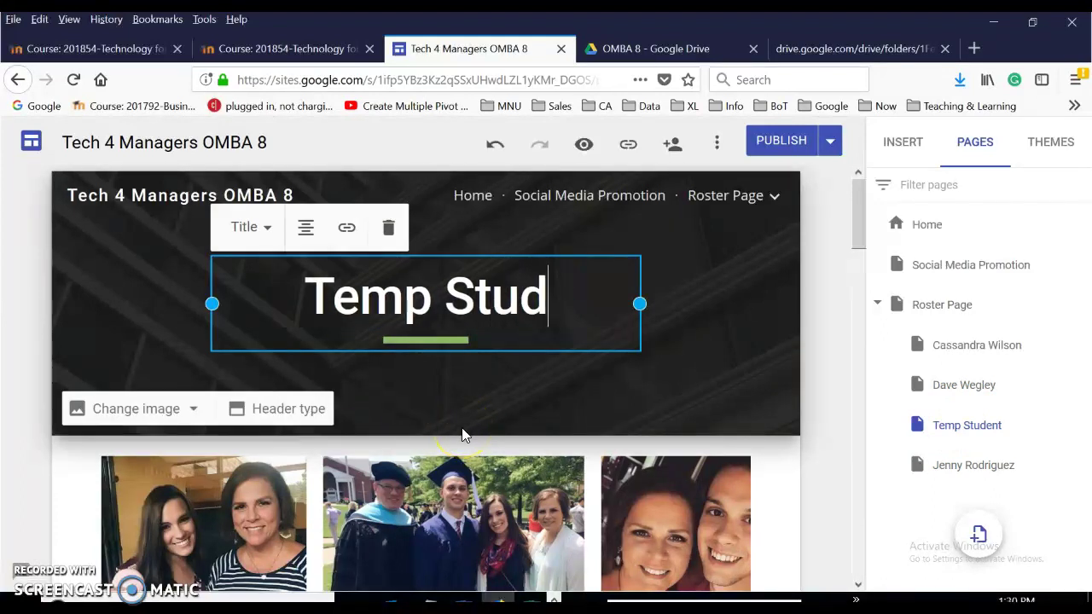
text(ent)
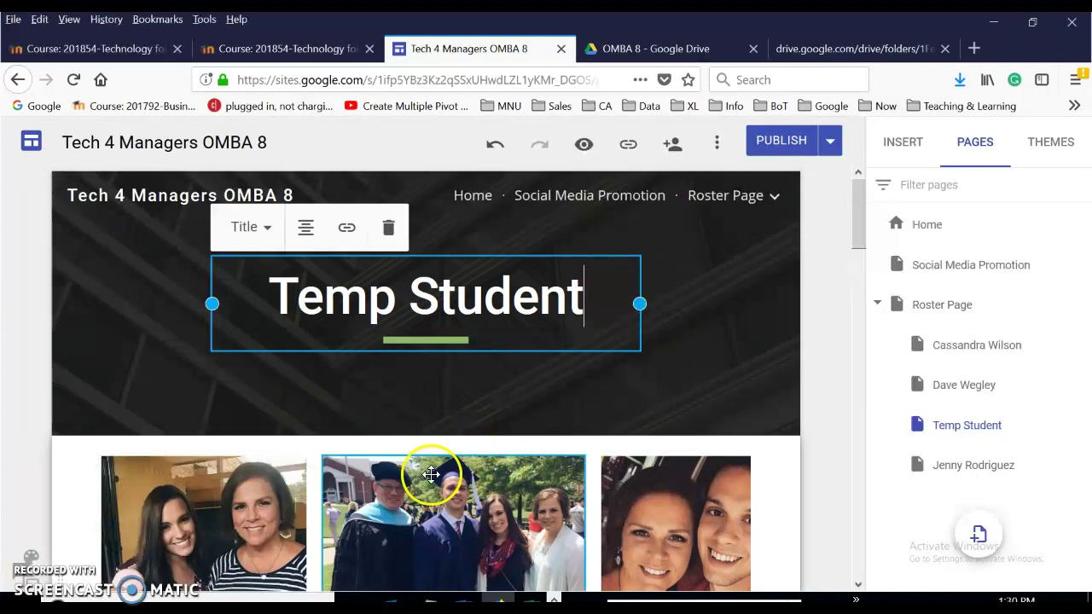
Look at the extra image options, such as Replace image, for the first family photo, and select the graduation photo
scroll(441, 432, down, 3)
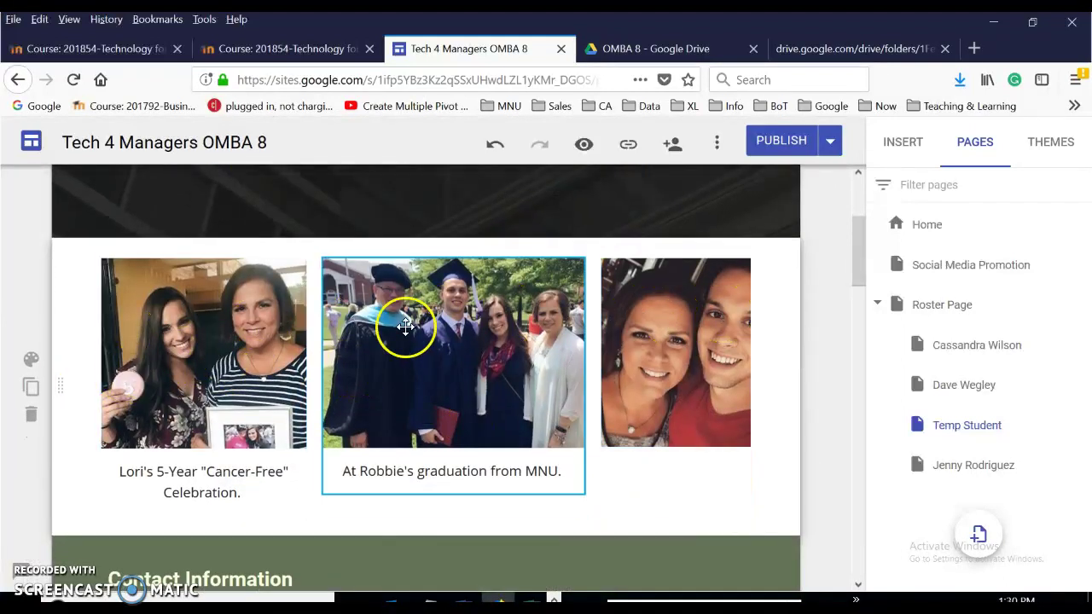
click(205, 338)
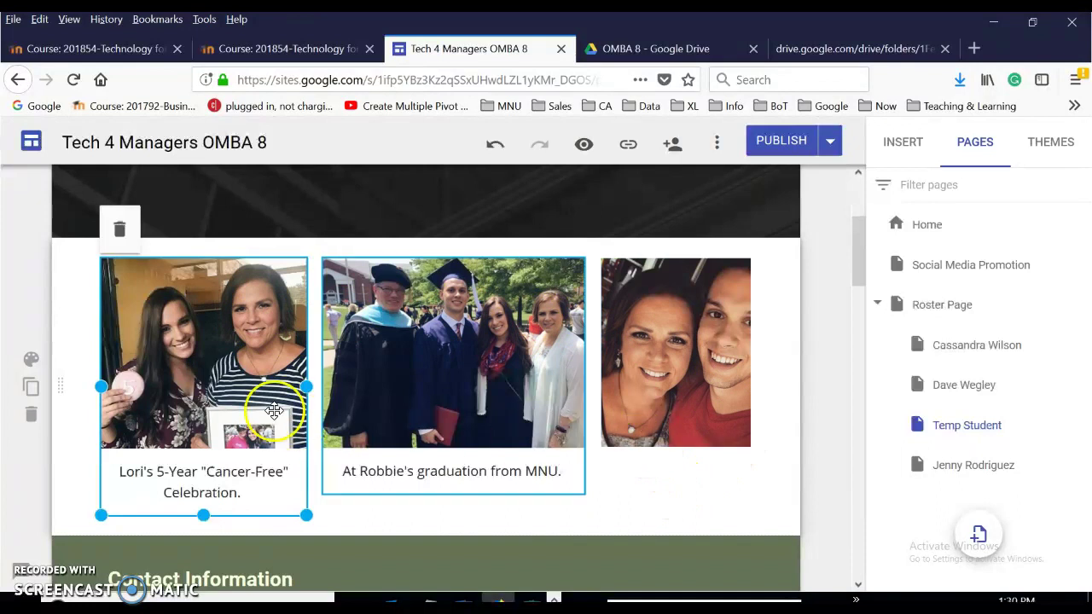
click(210, 313)
right_click(211, 311)
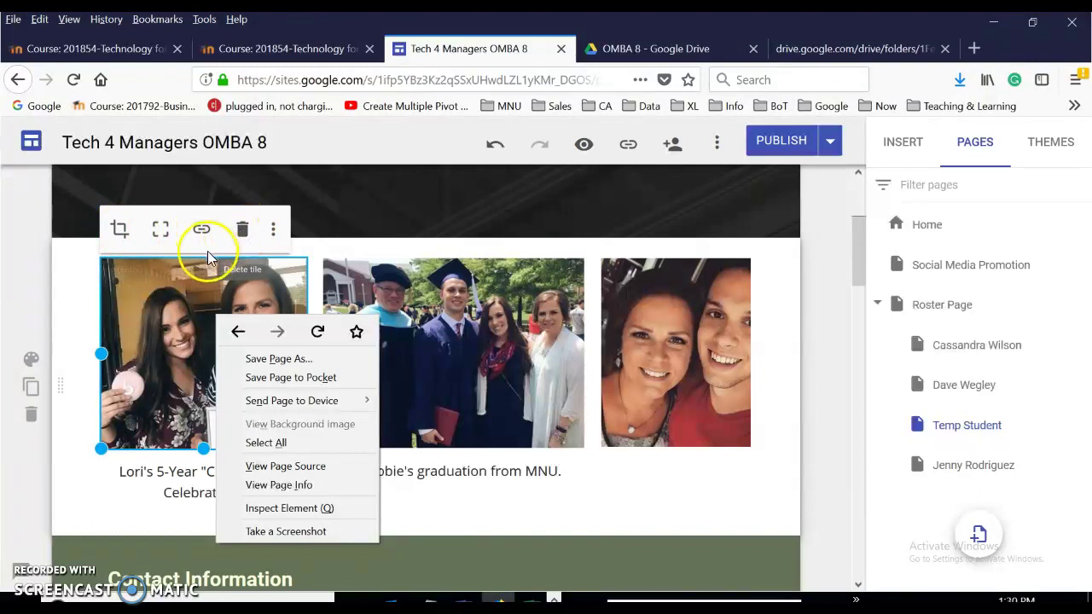
click(270, 229)
click(269, 228)
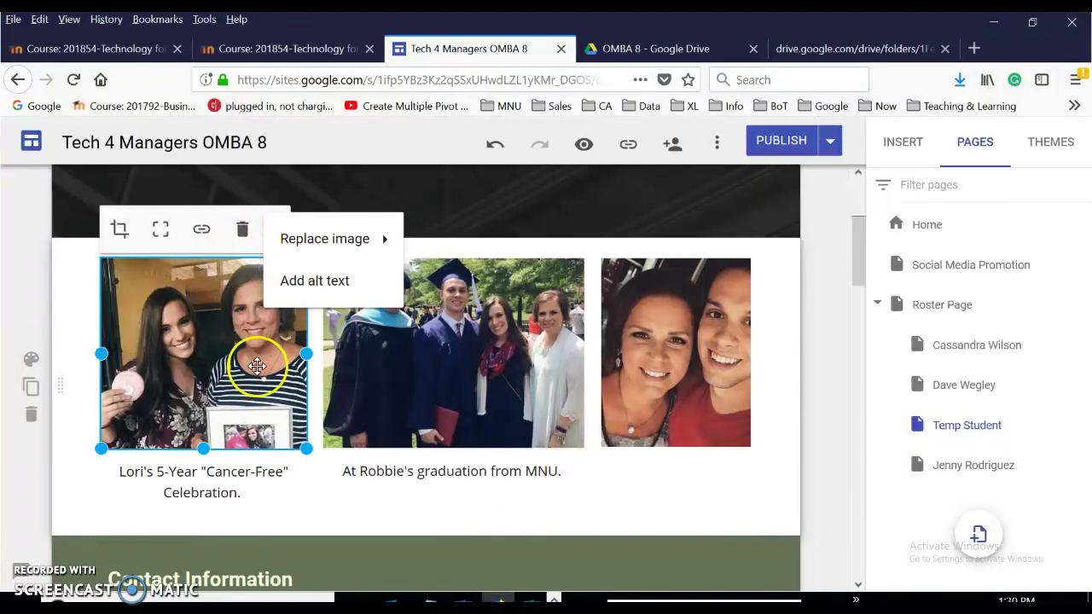
click(503, 366)
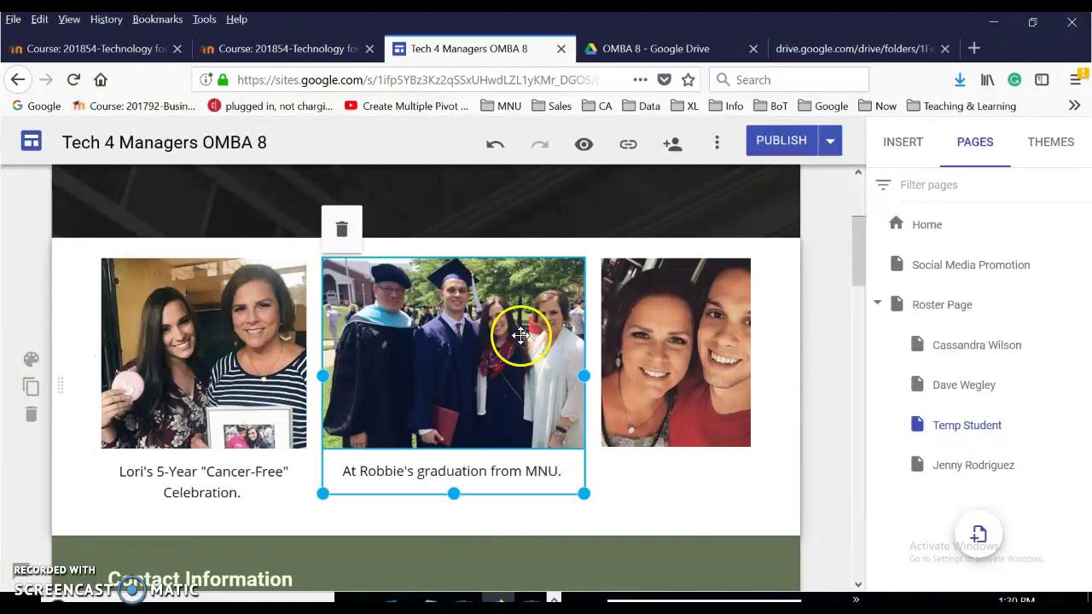
Look at the graduation photo's extra image options, and add an empty caption below the third family photo
click(499, 318)
click(498, 232)
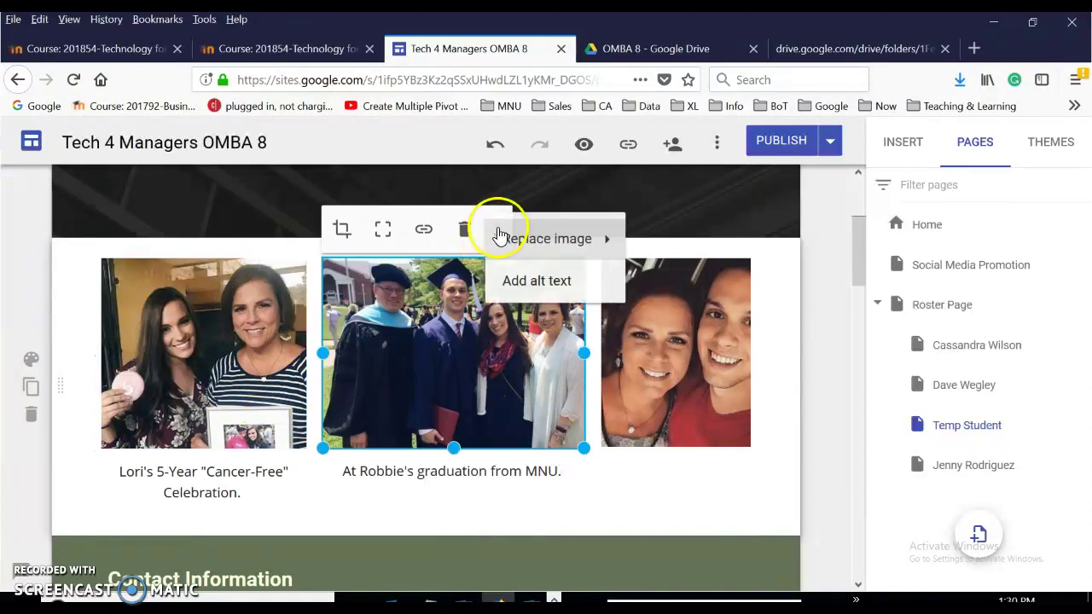
click(702, 309)
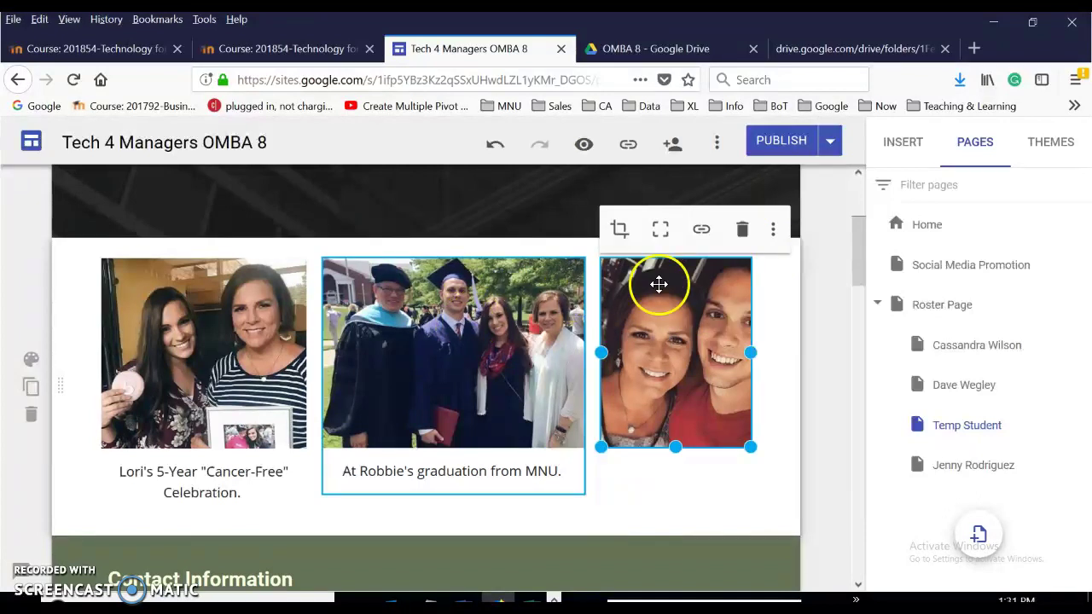
click(772, 230)
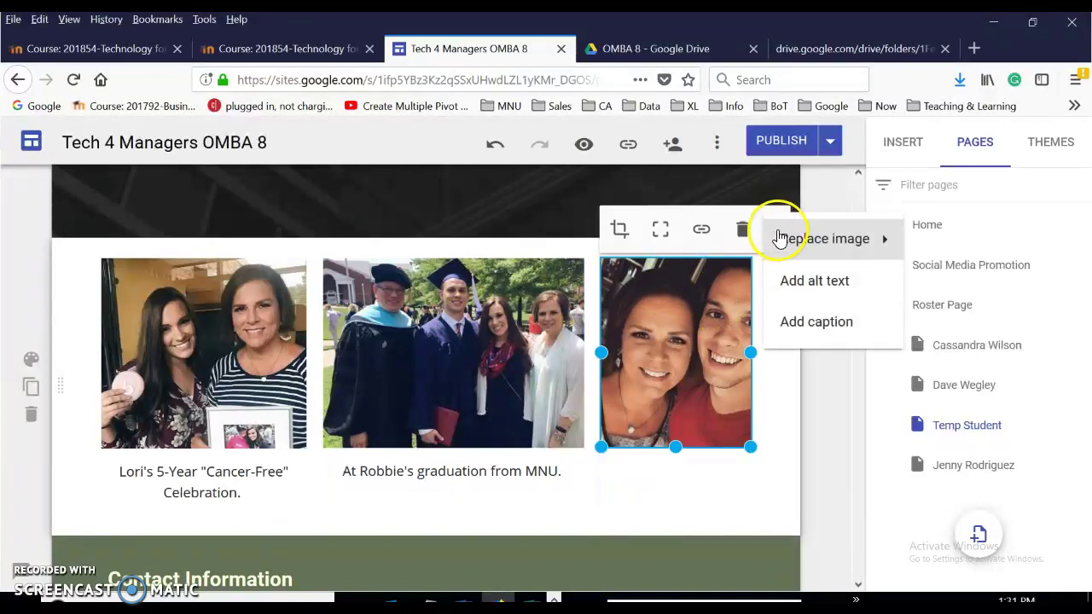
click(801, 322)
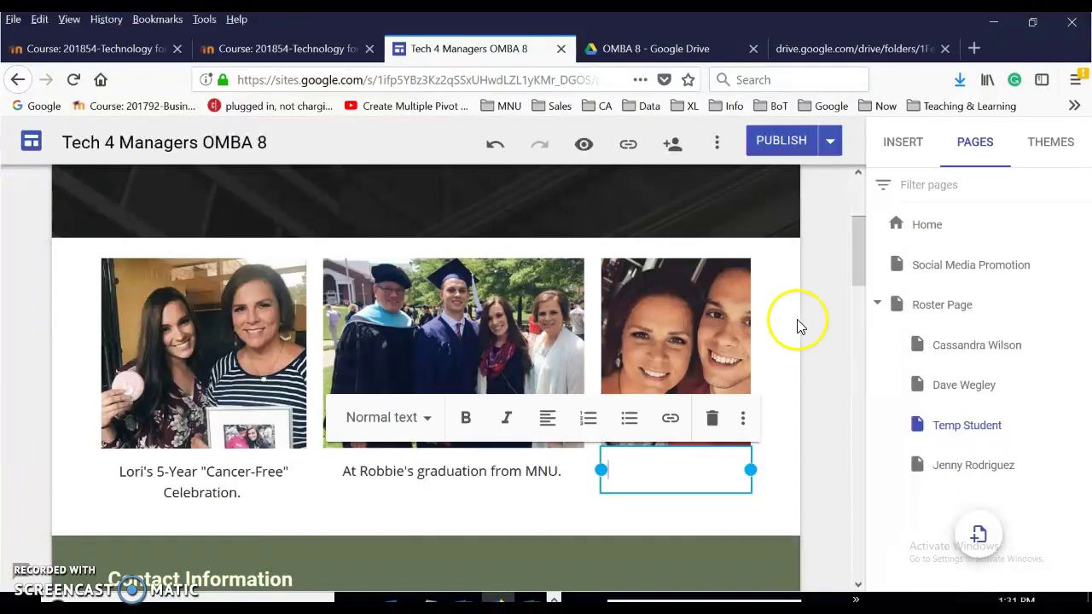
Open the graduation photo's caption for text editing, followed by the Contact Information heading and its phone number line
click(500, 299)
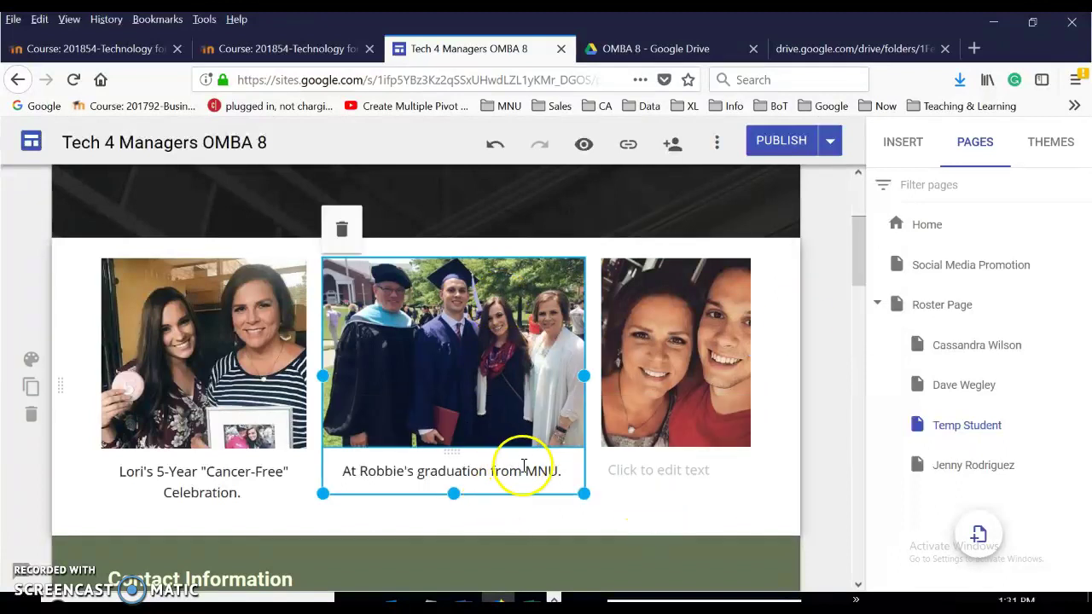
click(551, 470)
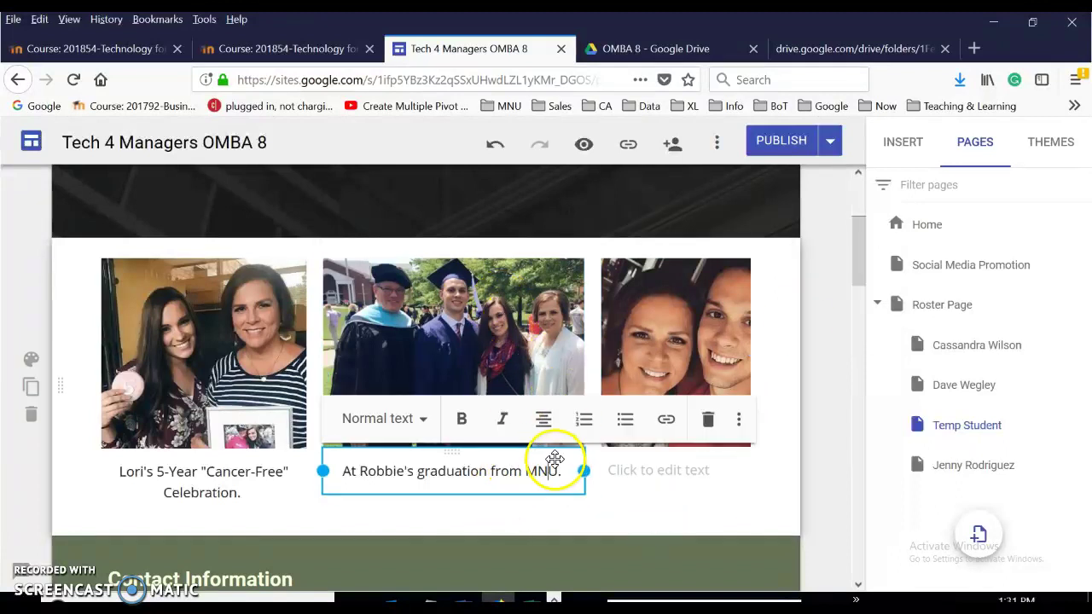
scroll(759, 339, down, 3)
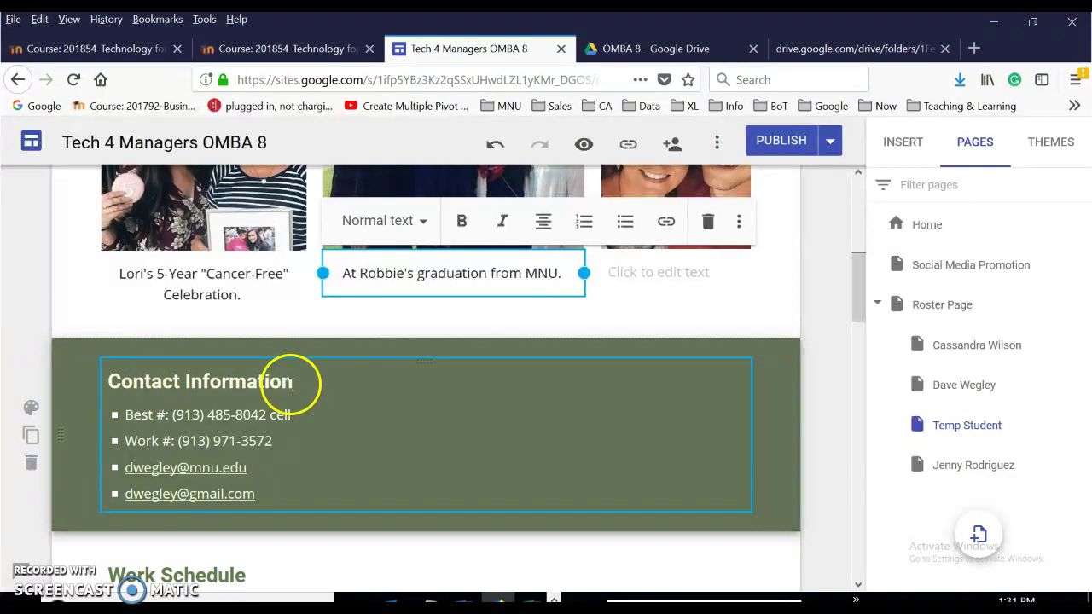
click(275, 382)
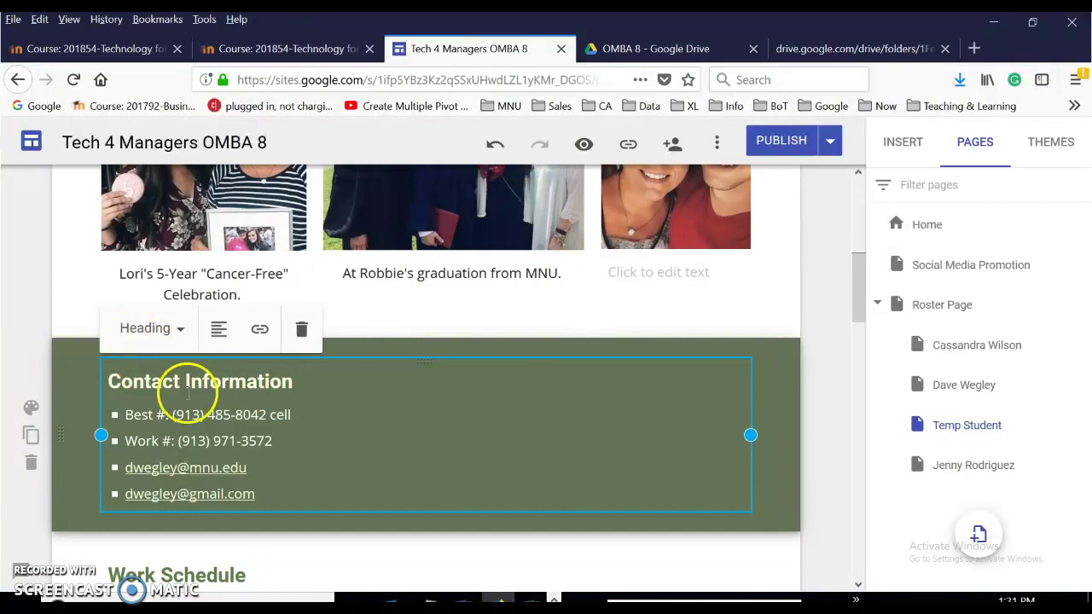
click(213, 424)
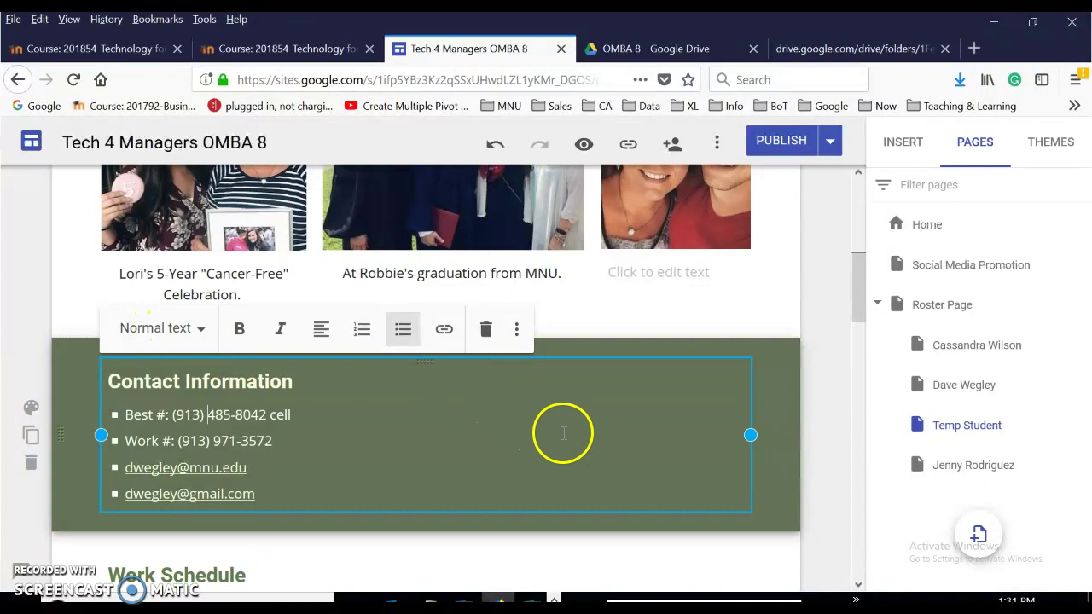
Review the Contact Information, Work Schedule and About Me sections of the copied page for text to personalize
scroll(556, 440, down, 3)
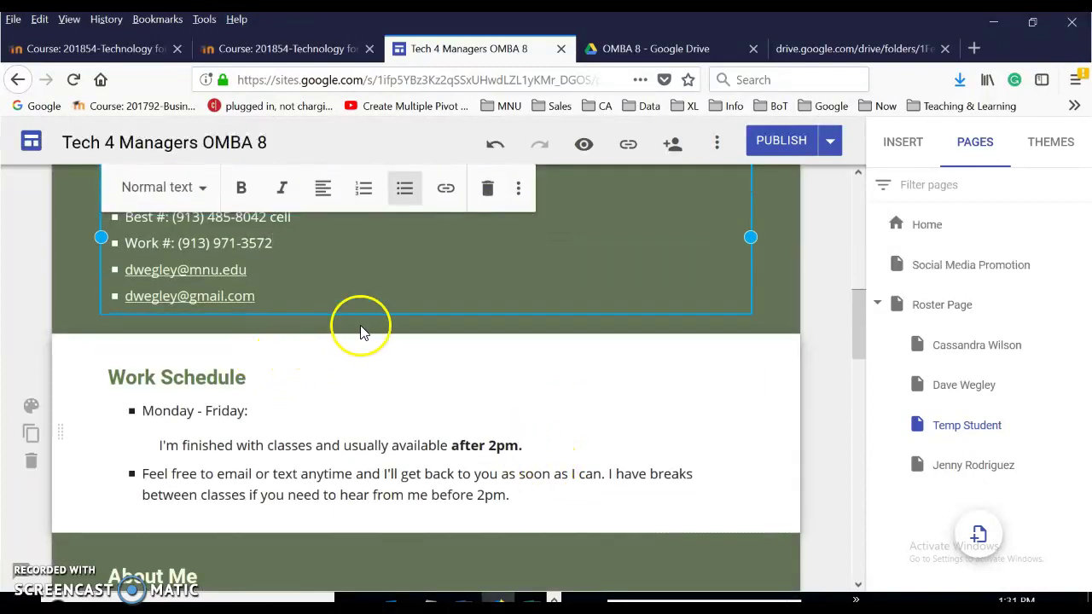
scroll(438, 323, up, 2)
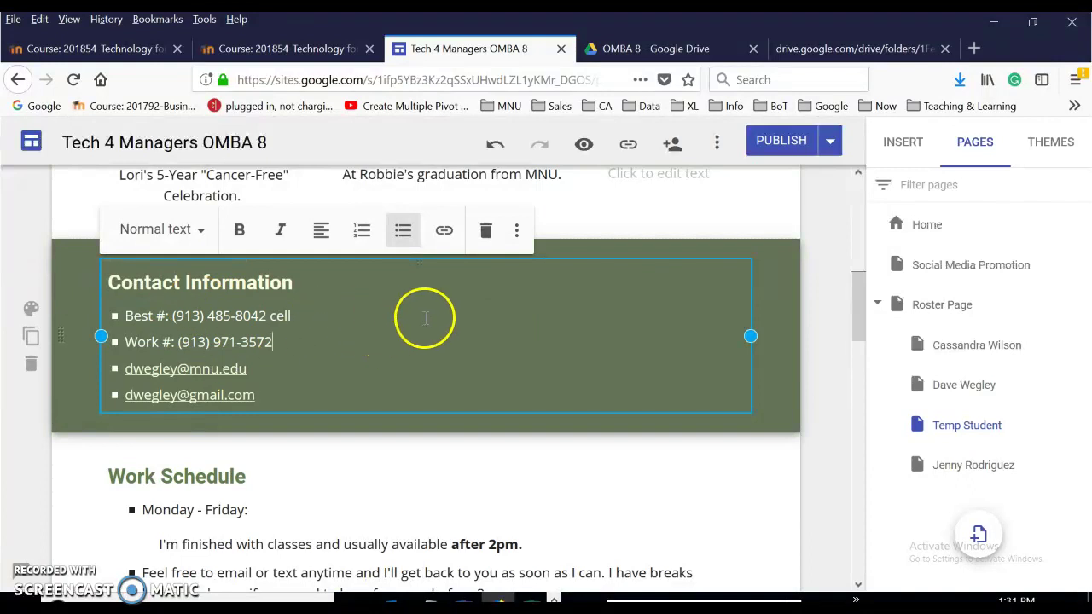
scroll(341, 429, down, 2)
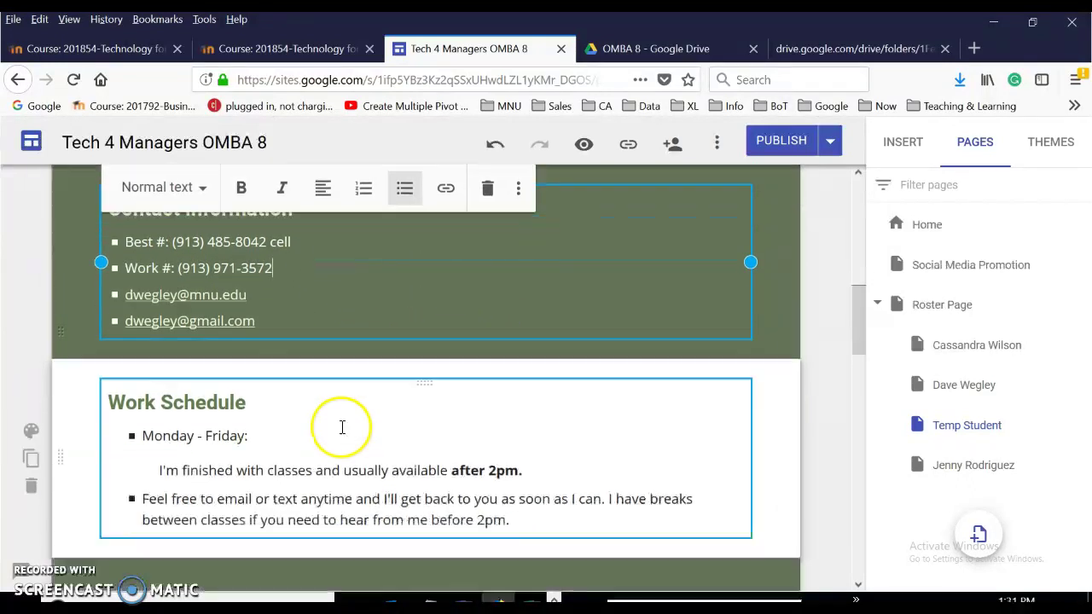
scroll(342, 427, down, 1)
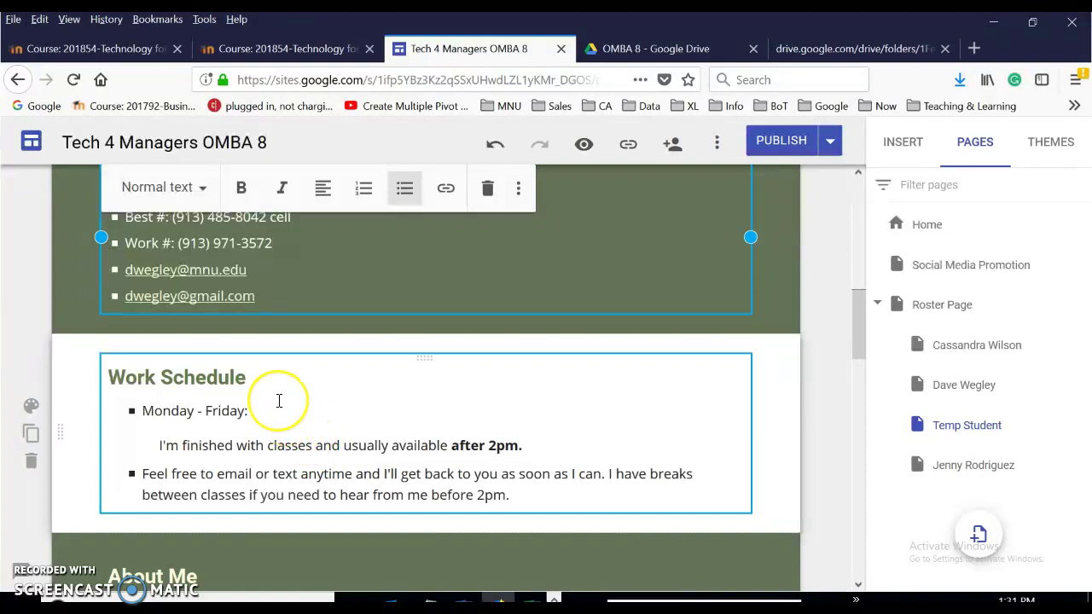
scroll(279, 401, down, 5)
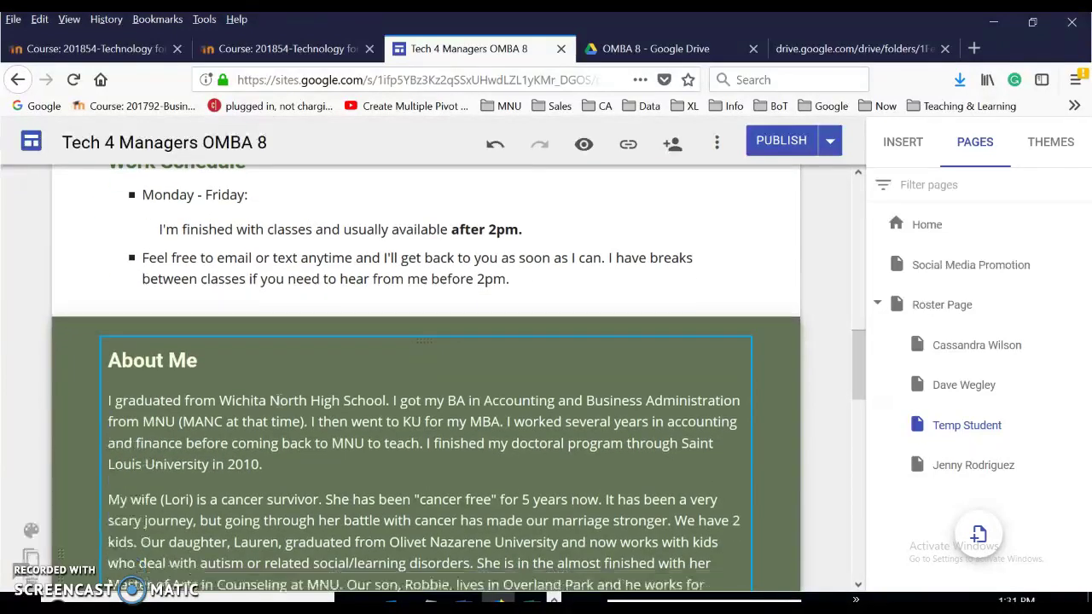
scroll(281, 267, down, 2)
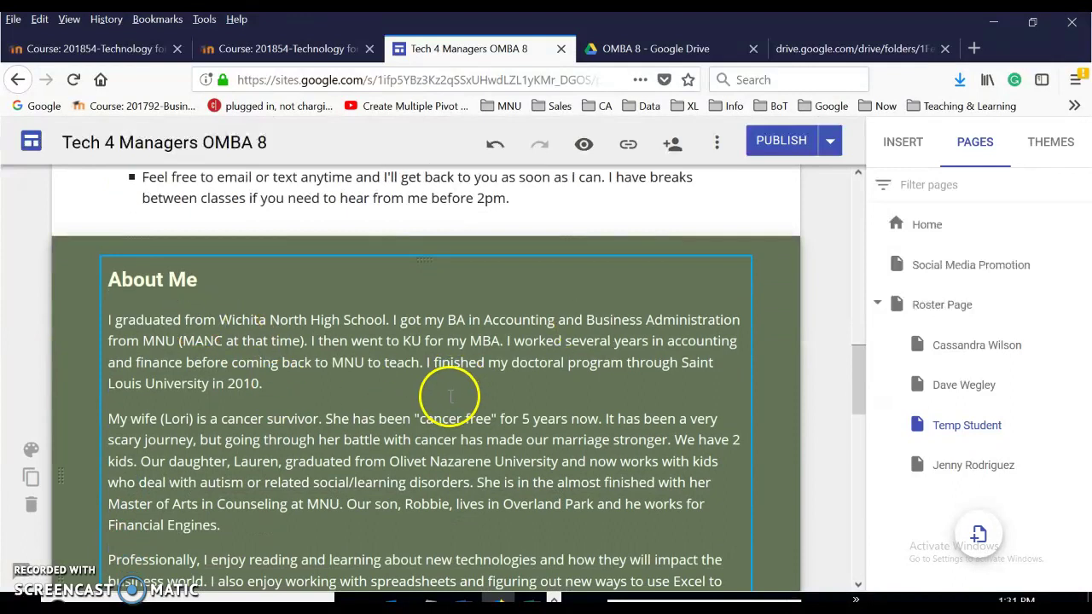
scroll(452, 395, down, 7)
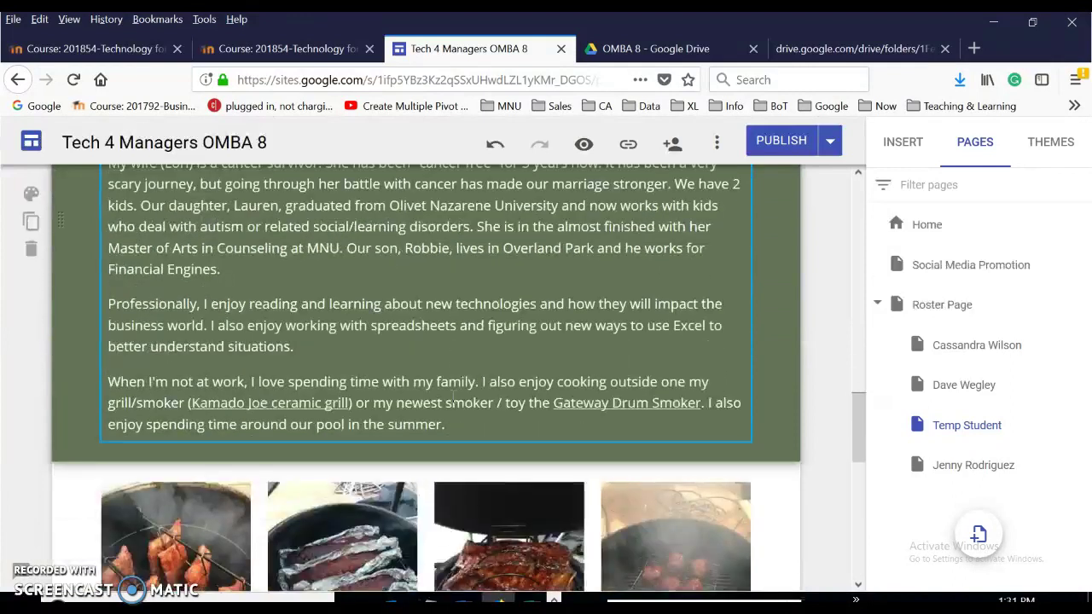
Look over the captioned smoker and pool photo rows at the page's end, and return to the page header
scroll(477, 397, down, 2)
click(550, 399)
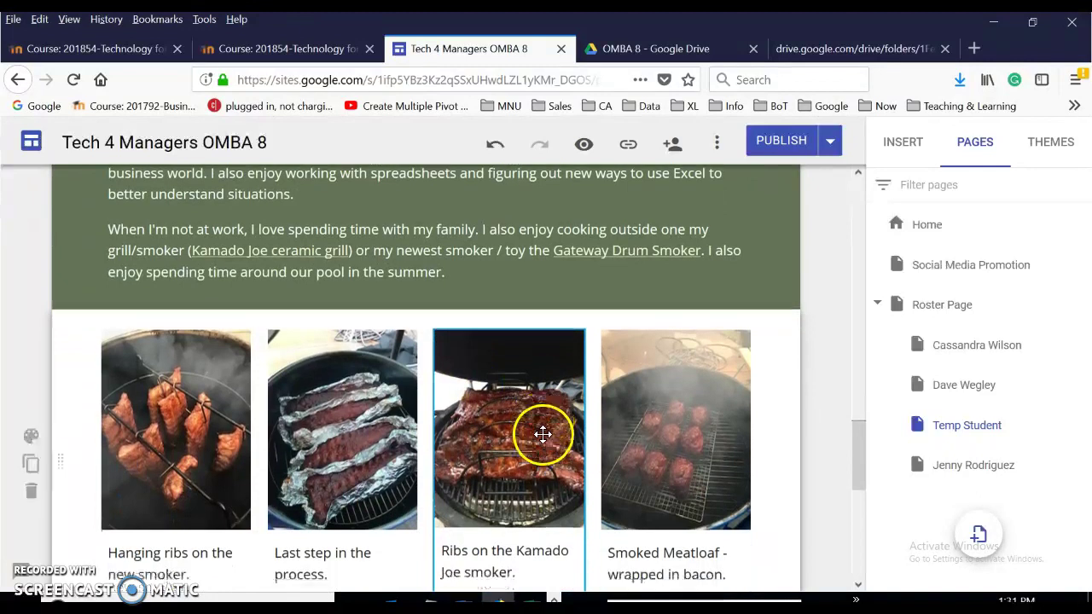
scroll(542, 418, down, 2)
scroll(539, 434, down, 5)
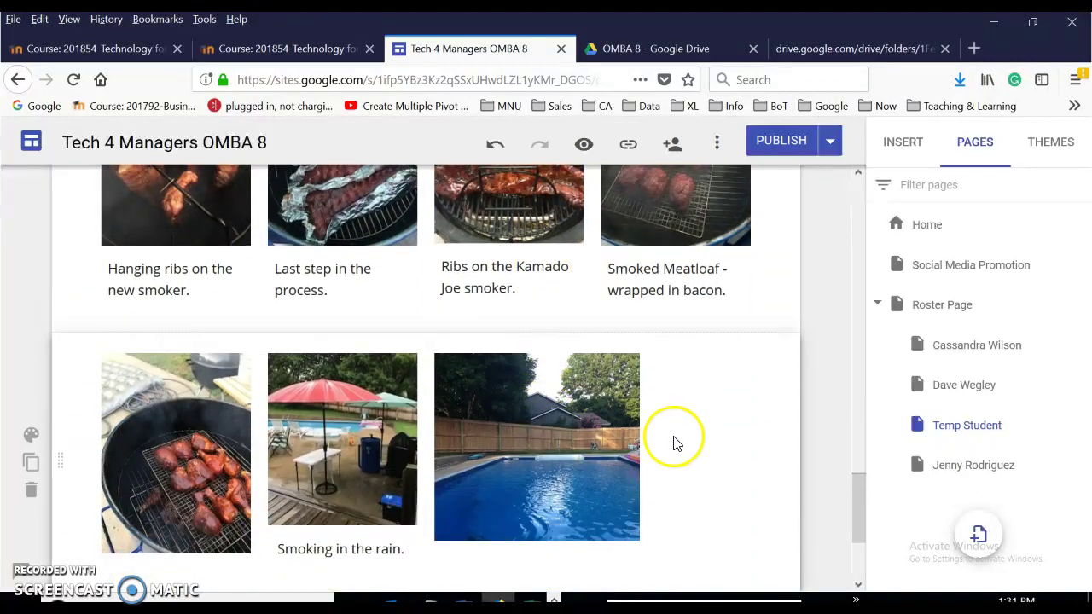
scroll(672, 440, up, 5)
click(670, 435)
scroll(673, 439, down, 10)
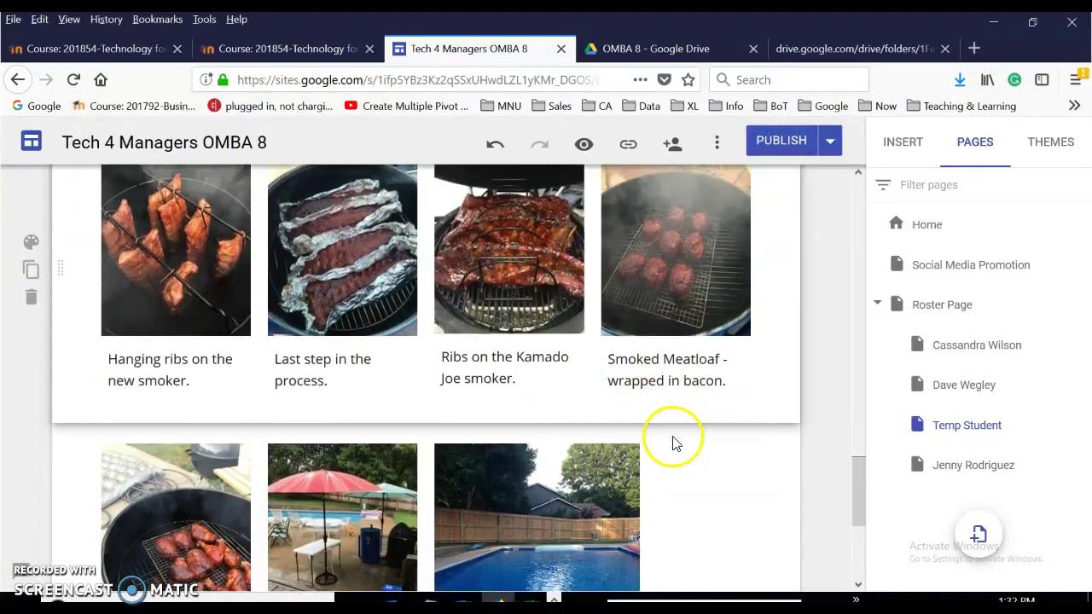
scroll(682, 440, up, 5)
scroll(681, 435, up, 7)
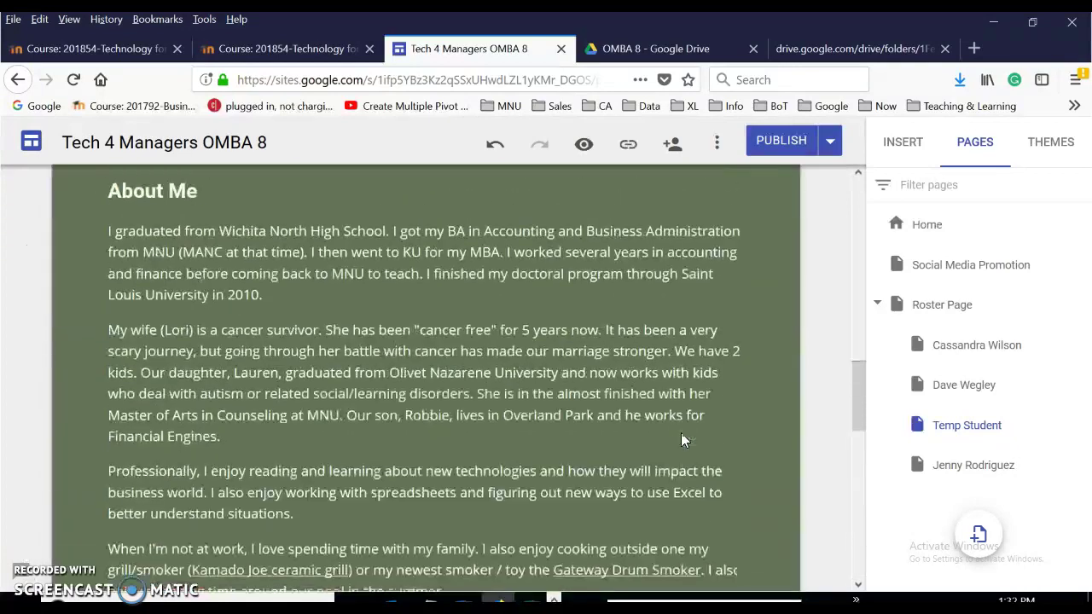
scroll(682, 435, up, 7)
scroll(684, 434, up, 5)
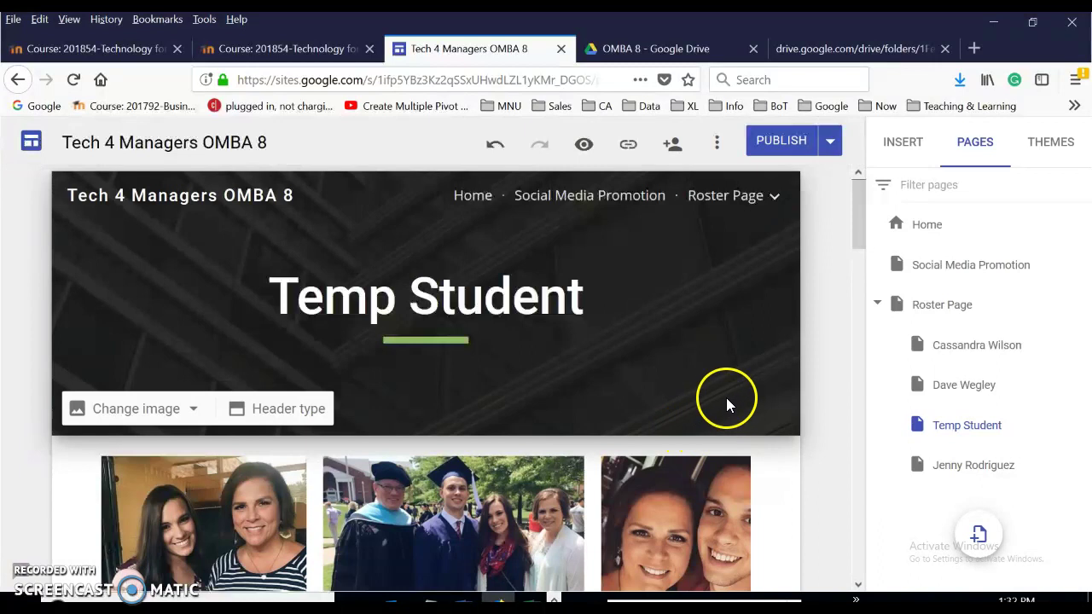
mouse_move(709, 209)
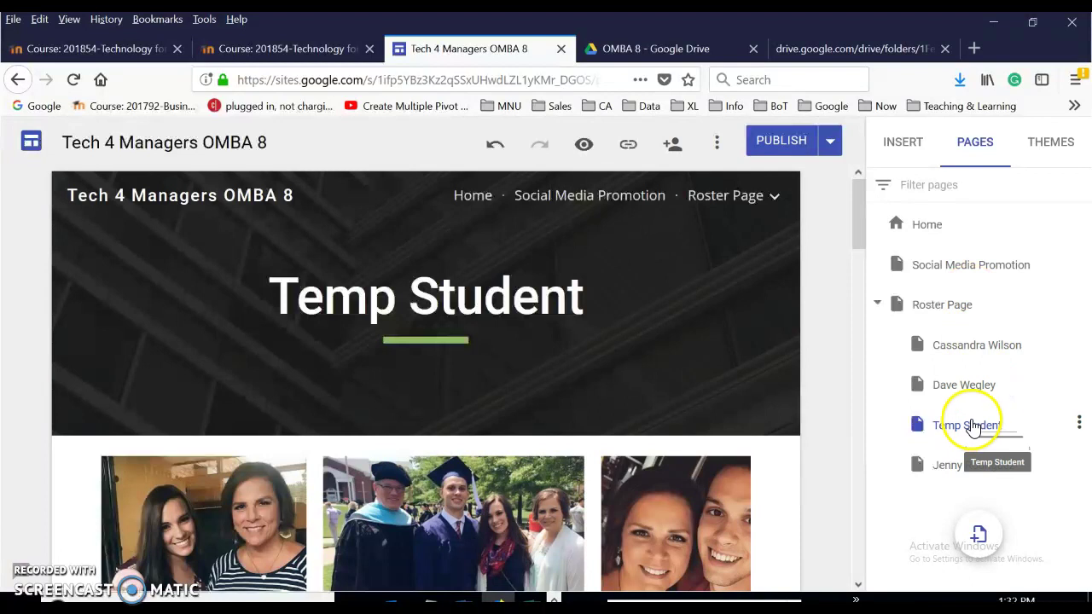
mouse_move(901, 429)
mouse_down()
mouse_move(898, 365)
mouse_move(909, 435)
mouse_up()
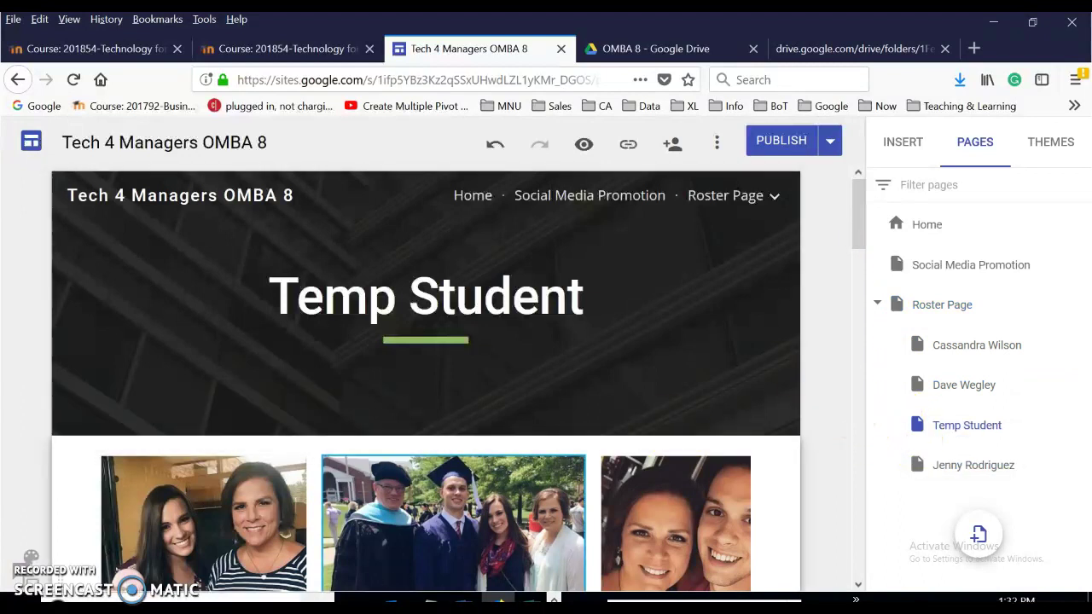